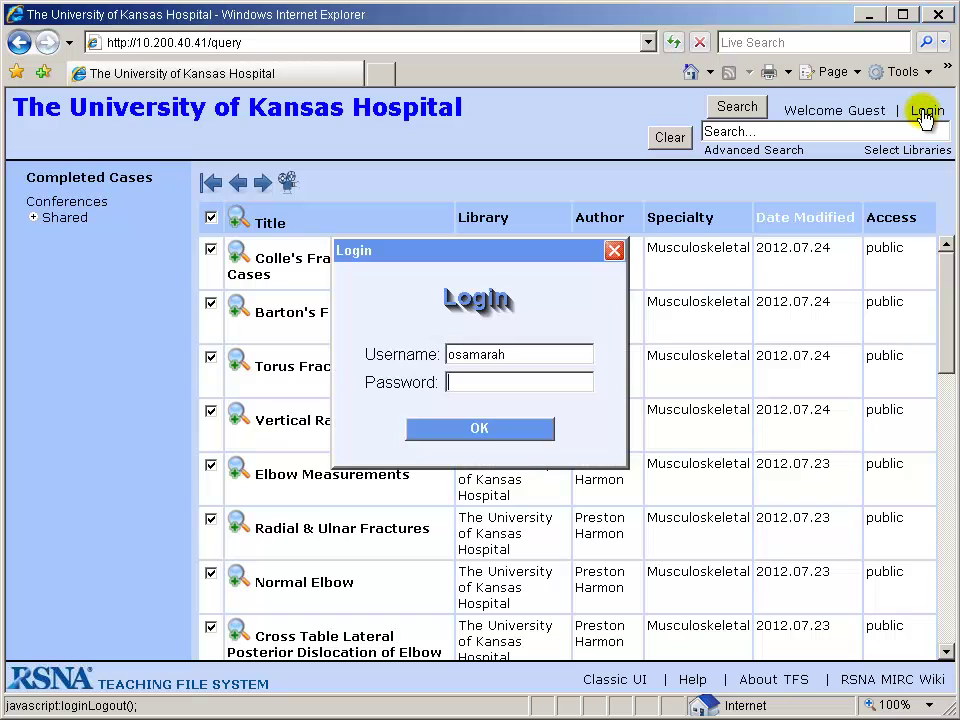
# Enter the account password and submit the login to sign in.
pyautogui.write('**********')
pyautogui.press('Return')
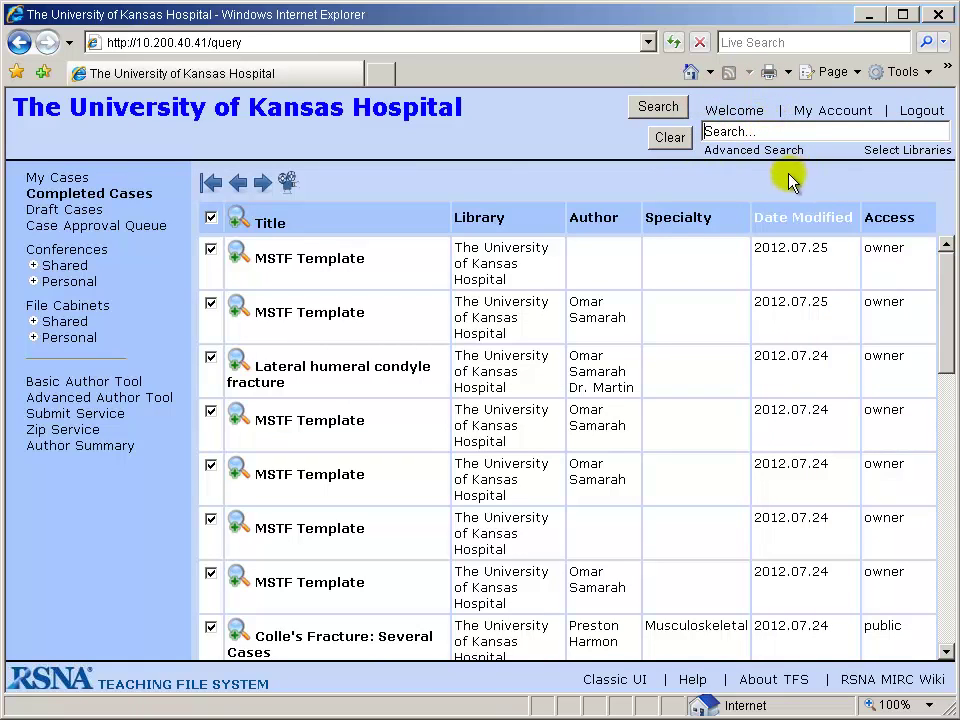
# In My Account, enter your full name, affiliation KUMC and contact e-mail, then save the preferences.
pyautogui.click(835, 113)
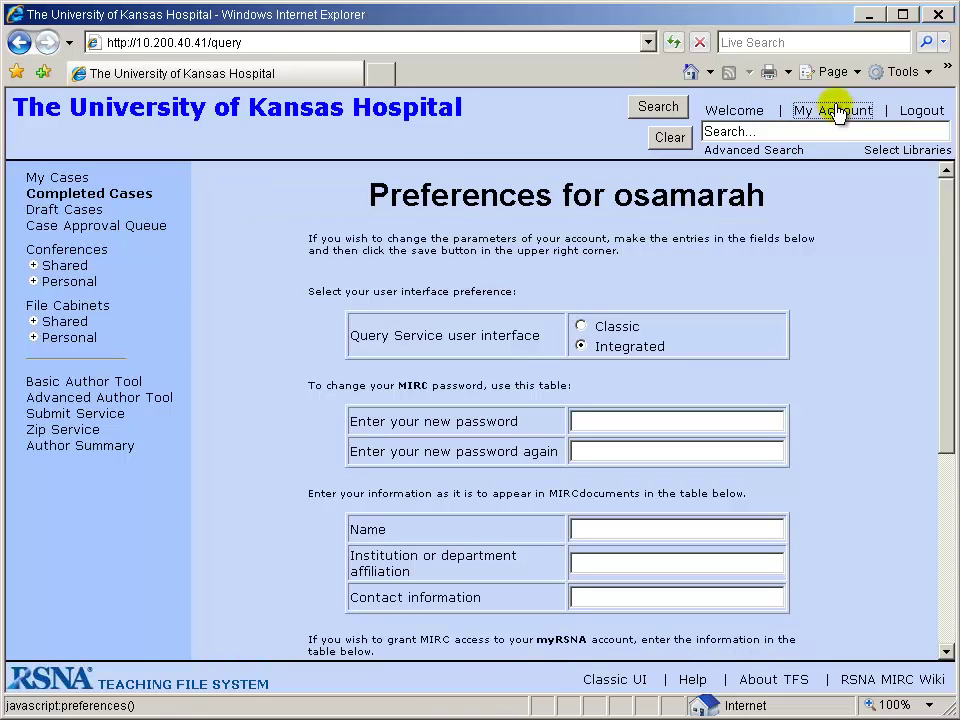
pyautogui.moveTo(942, 221); pyautogui.dragTo(943, 317)
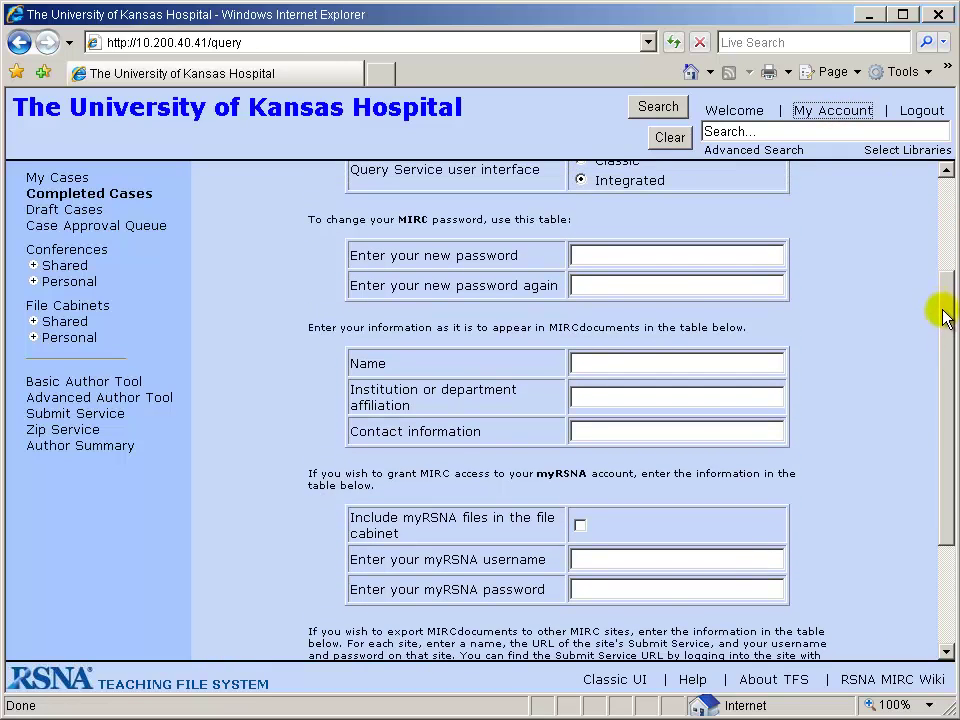
pyautogui.click(664, 254)
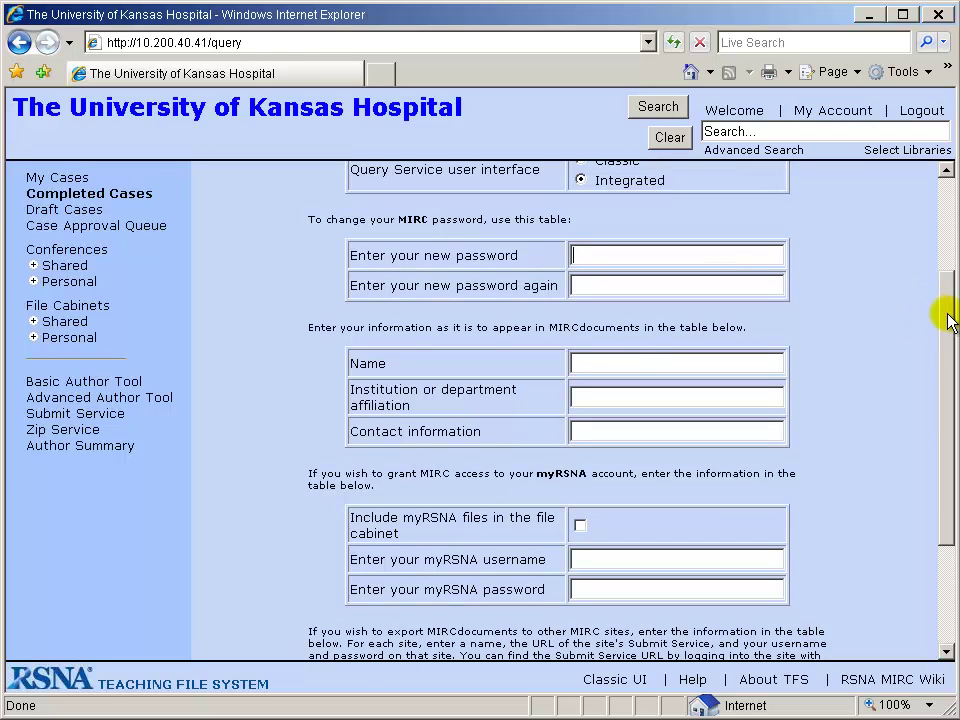
pyautogui.click(588, 364)
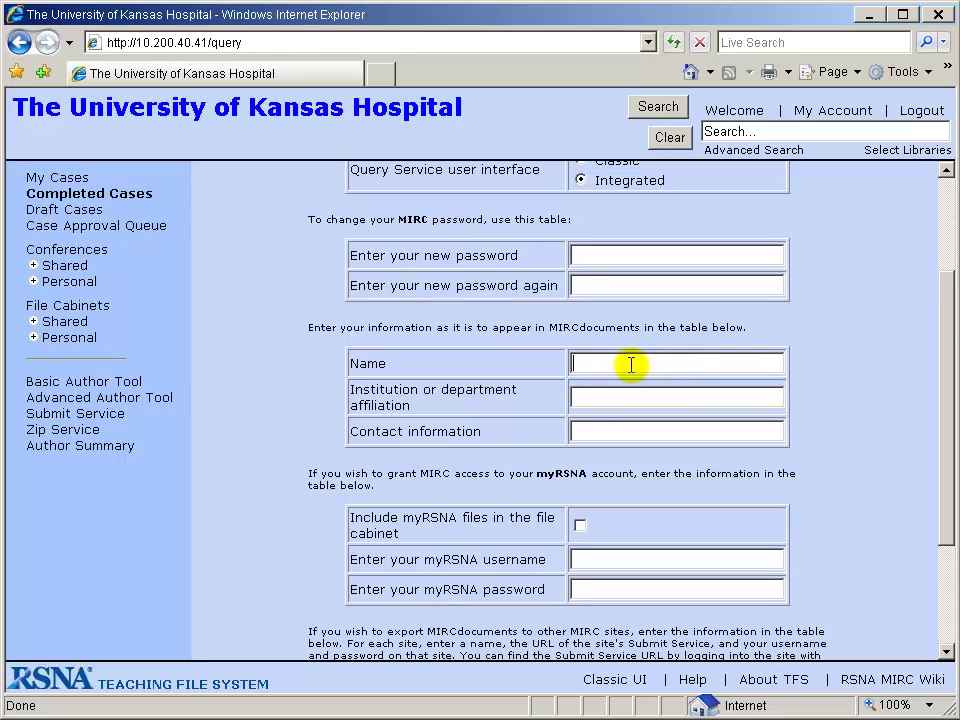
pyautogui.press('Tab')
pyautogui.write('KUMC')
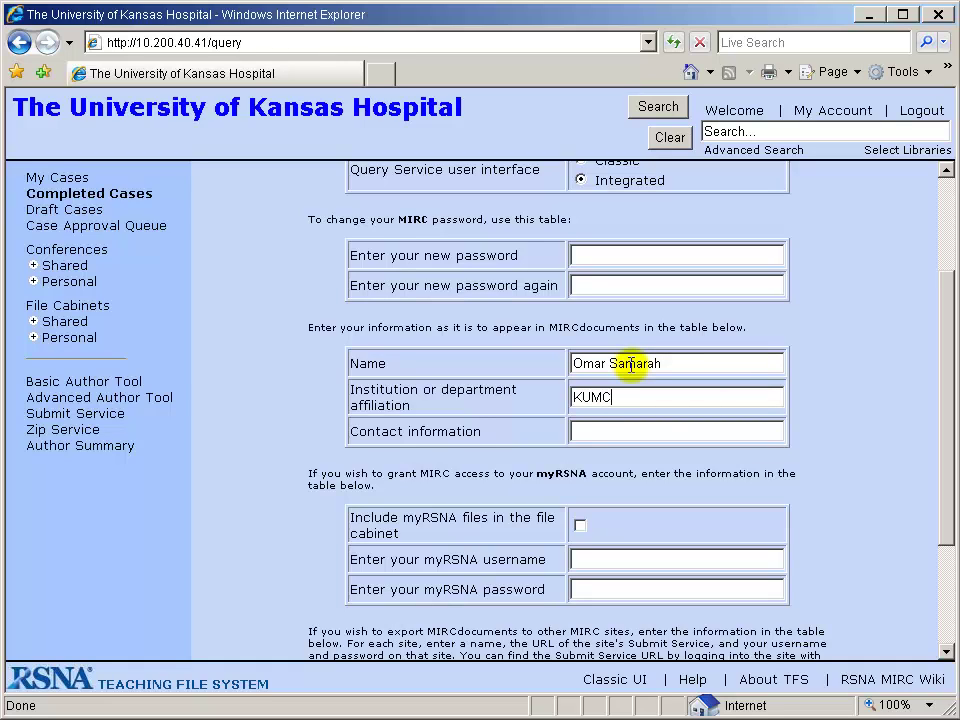
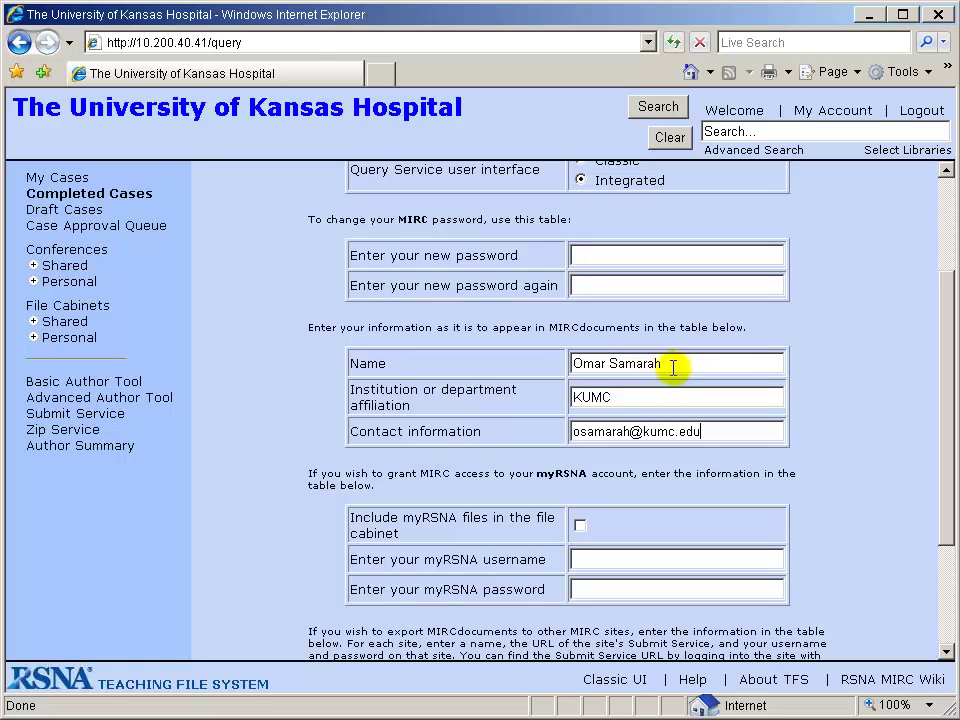
pyautogui.moveTo(947, 340); pyautogui.dragTo(952, 440)
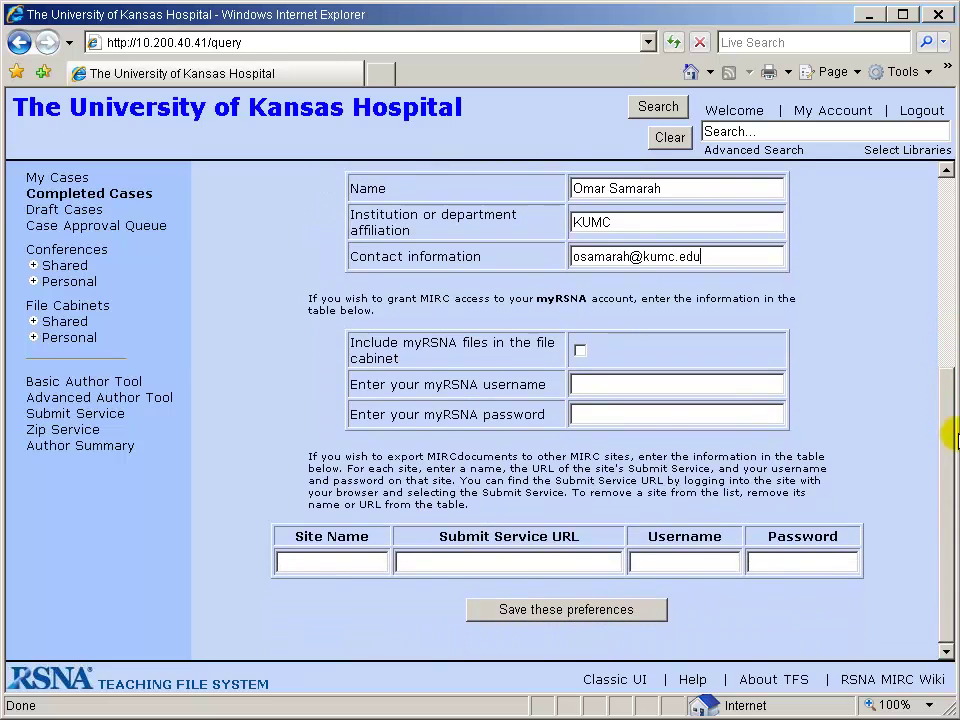
pyautogui.click(560, 617)
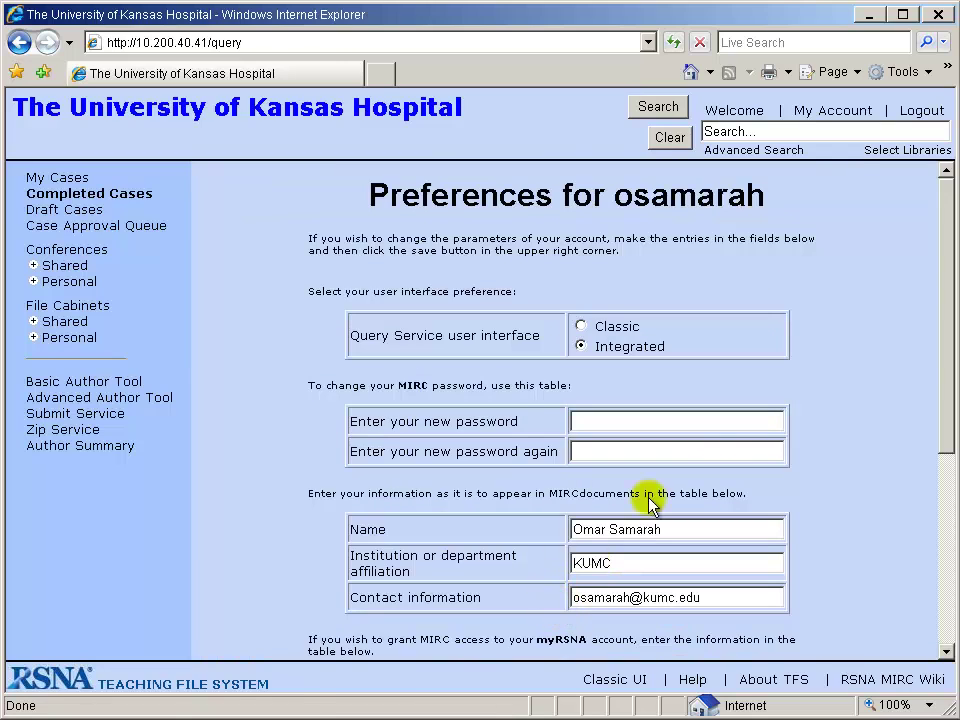
# Log out, then log back in with your username and password.
pyautogui.click(915, 116)
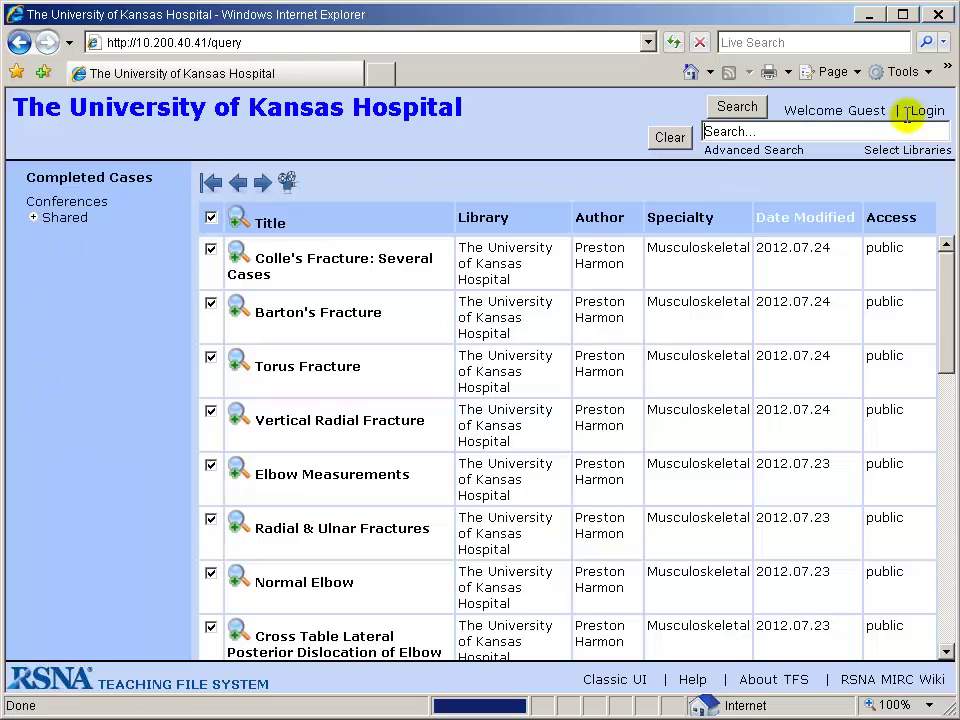
pyautogui.click(925, 111)
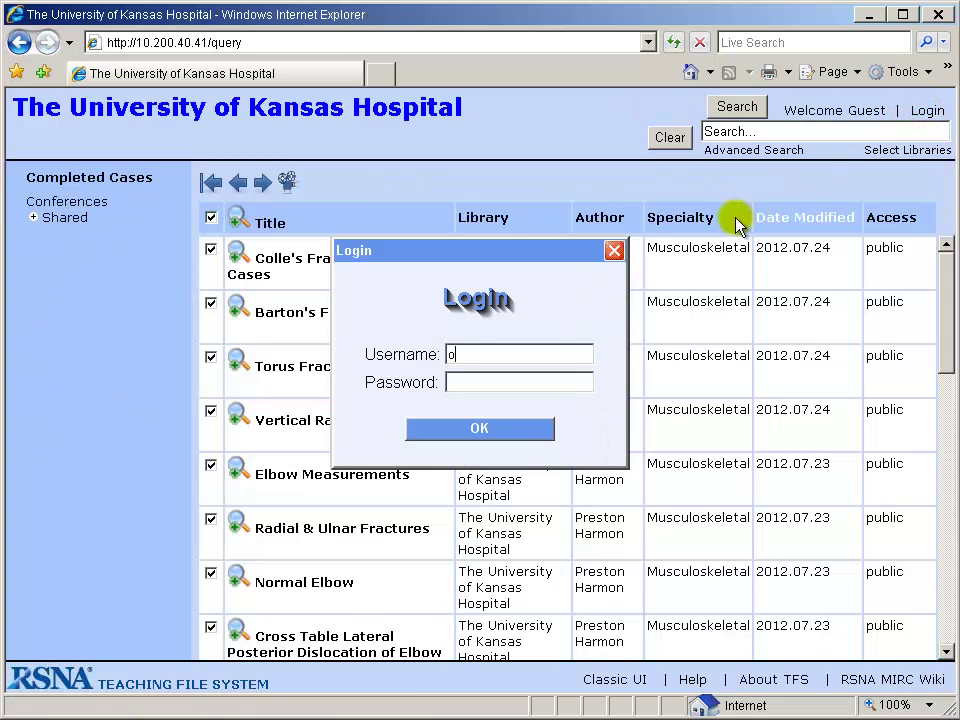
pyautogui.press('Tab')
pyautogui.write('********')
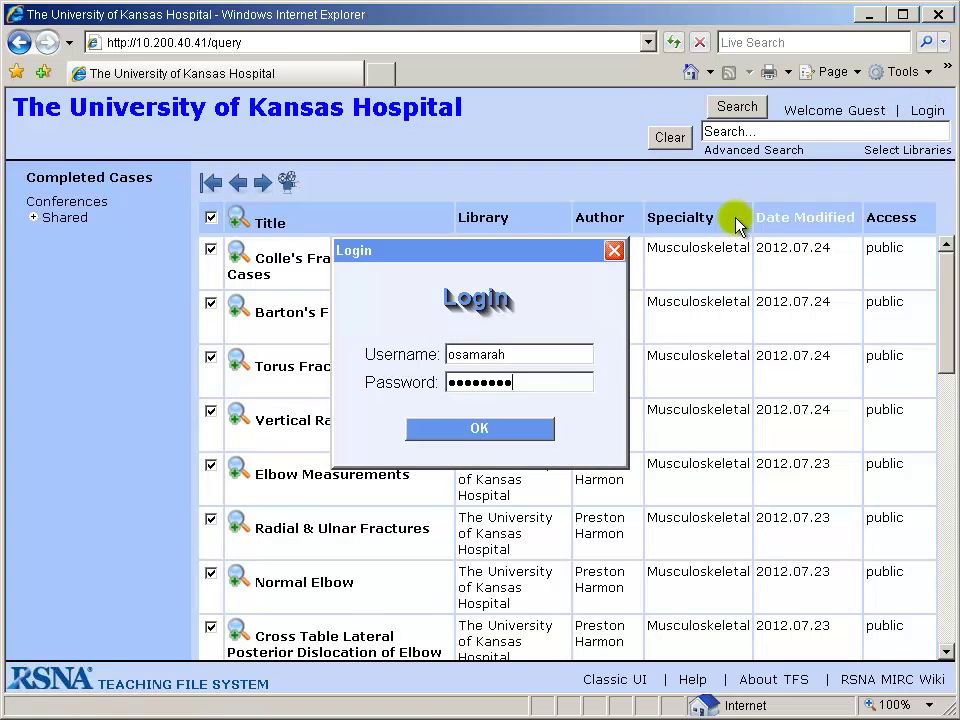
pyautogui.press('Return')
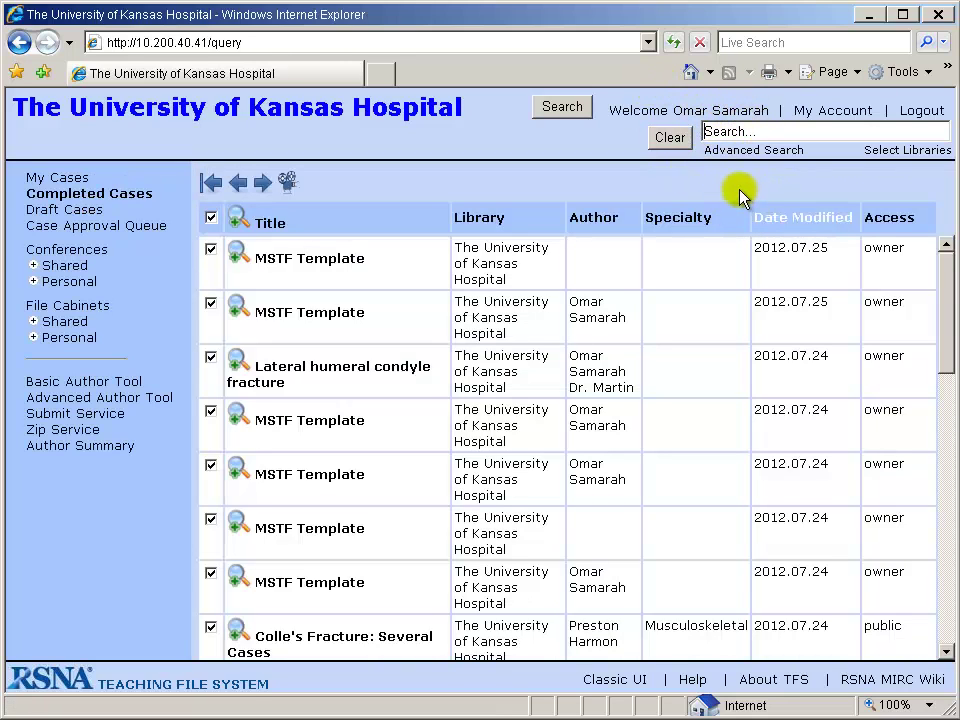
pyautogui.click(913, 680)
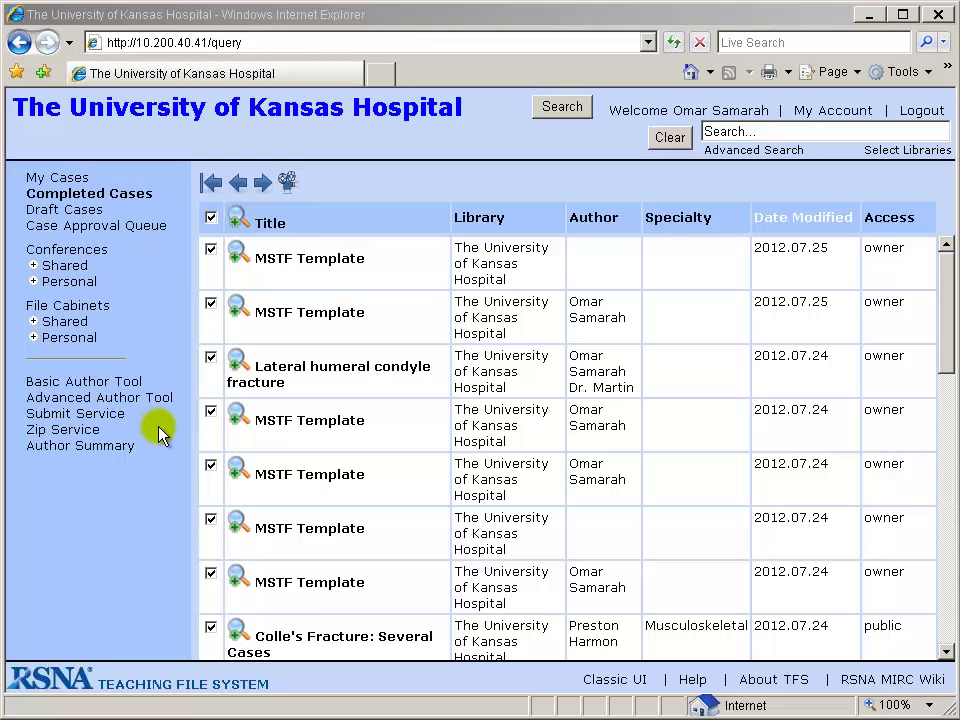
# Open the Advanced Author Tool and select the MSTF Template.
pyautogui.click(112, 398)
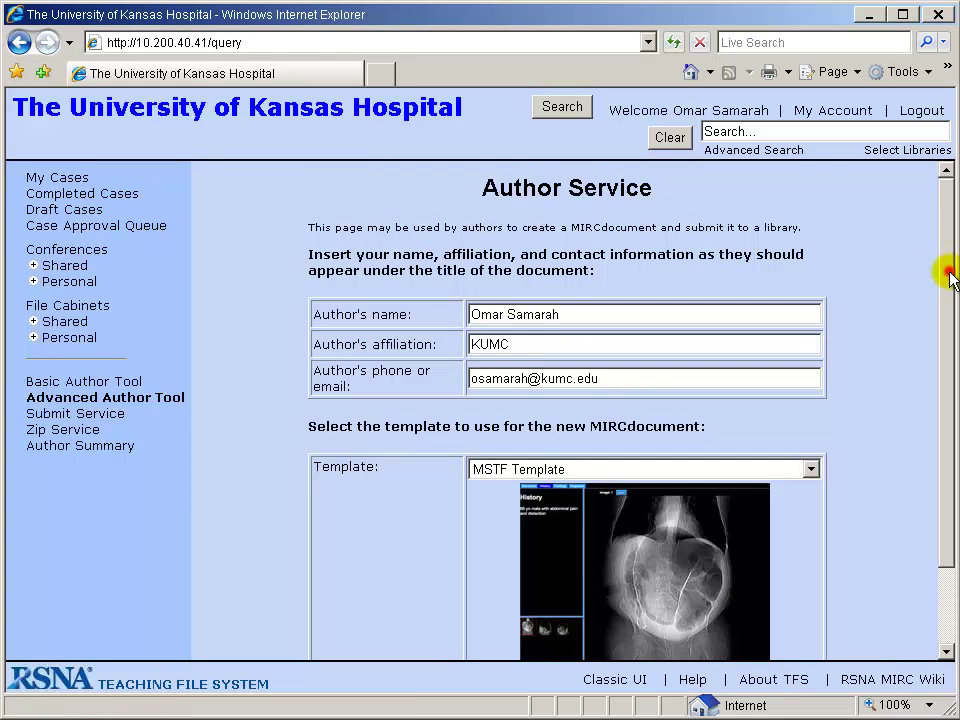
pyautogui.moveTo(950, 272); pyautogui.dragTo(943, 385)
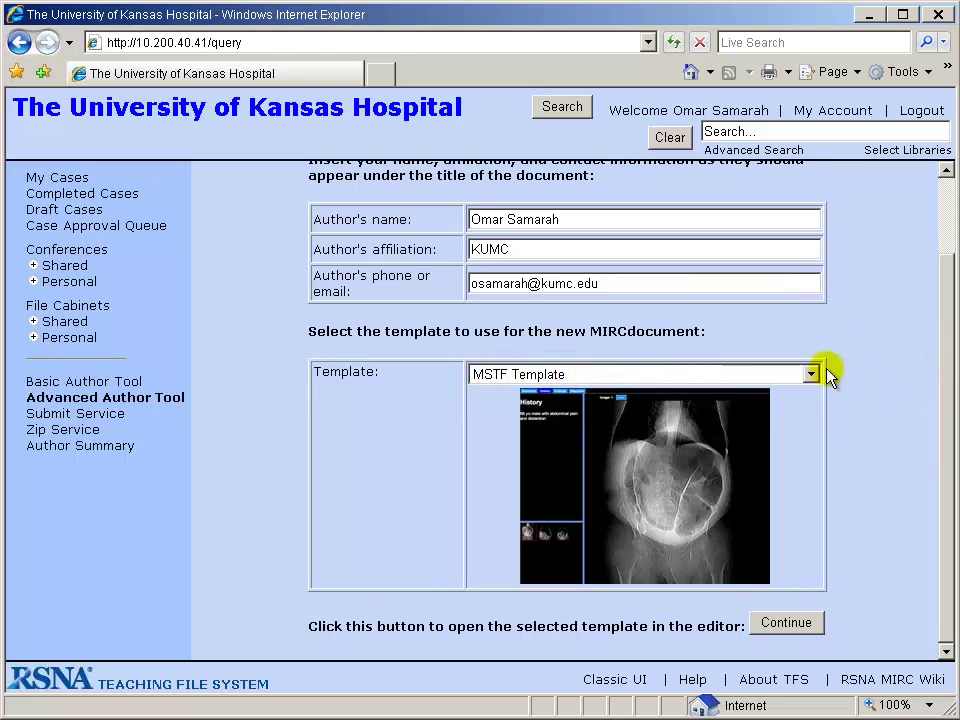
pyautogui.click(945, 339)
# Create the case from the MSTF Template, retitle it 'Normal Head', and go to Images.
pyautogui.click(789, 626)
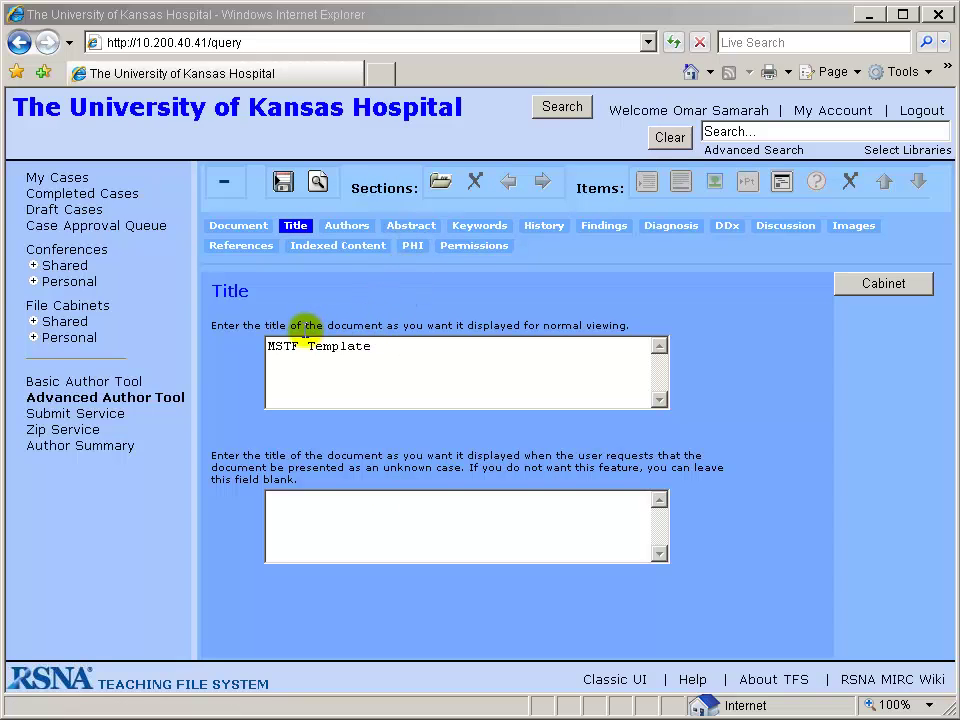
pyautogui.moveTo(390, 347); pyautogui.dragTo(228, 345)
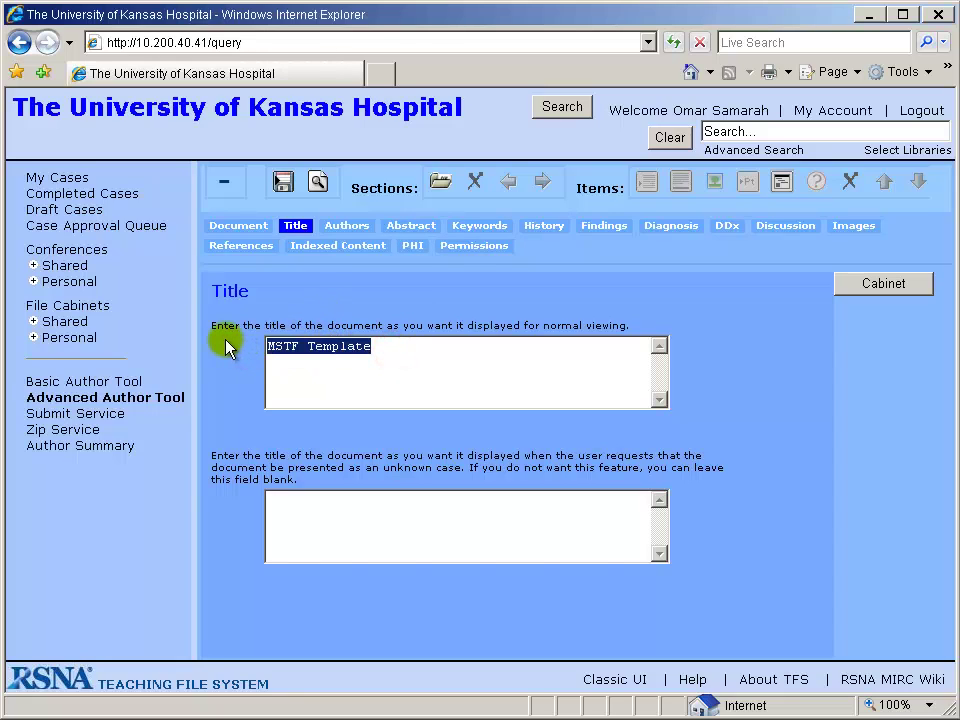
pyautogui.write('Normal ')
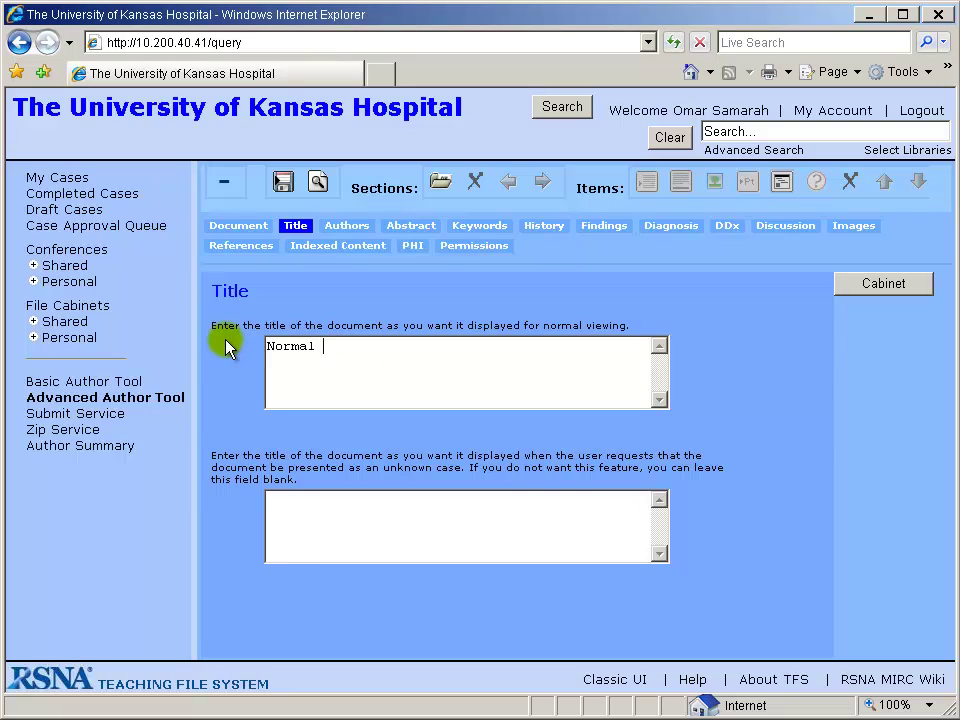
pyautogui.write('Head')
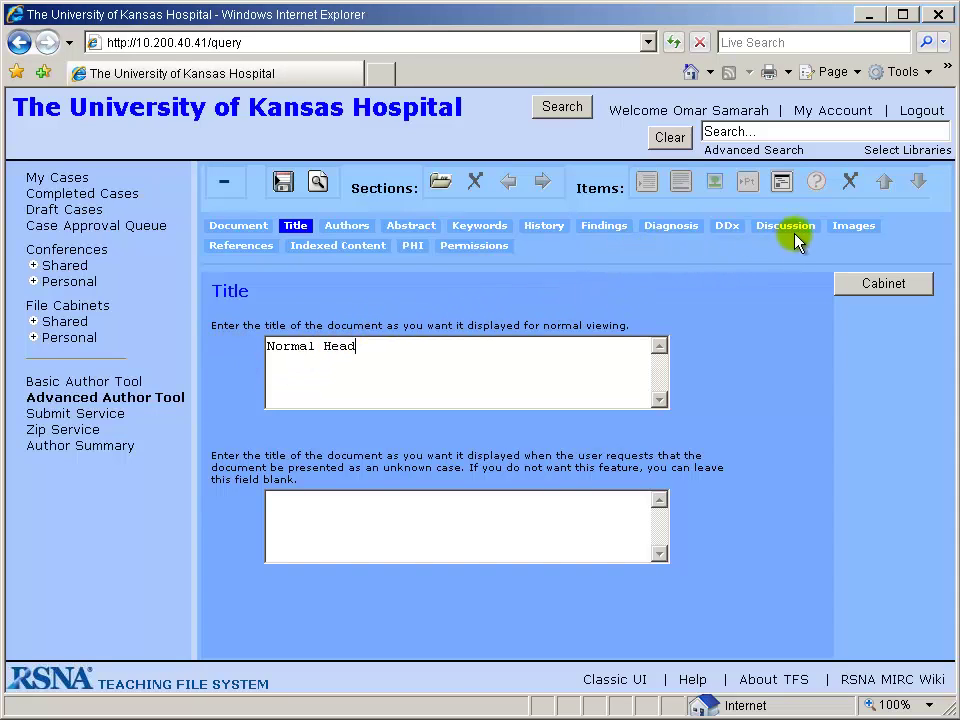
pyautogui.click(848, 227)
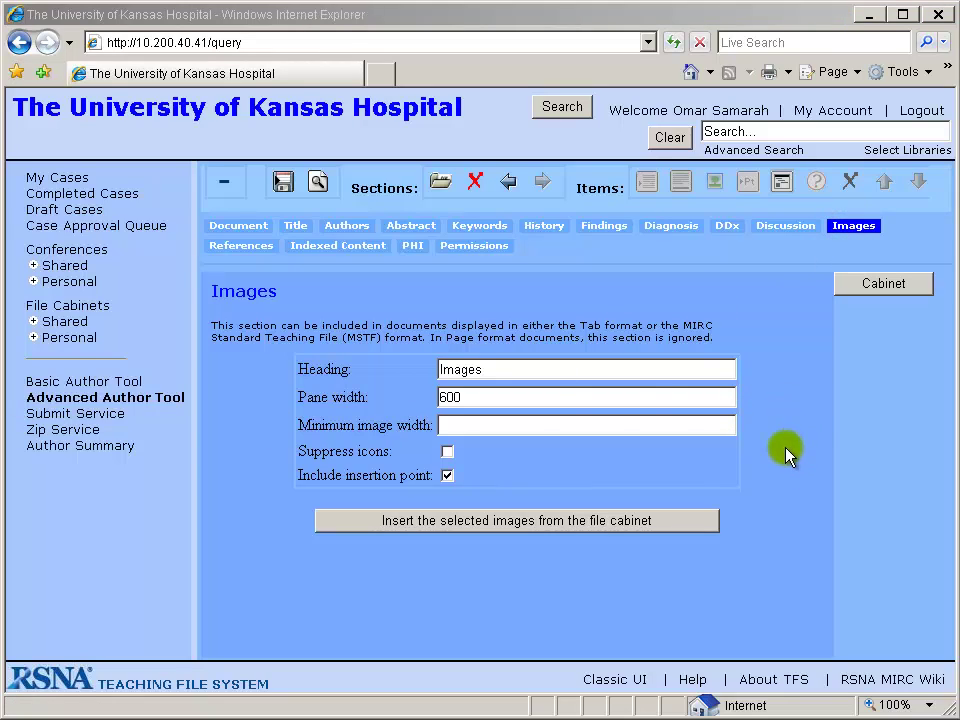
# Choose the Normal_Head file cabinet as the image source.
pyautogui.click(884, 284)
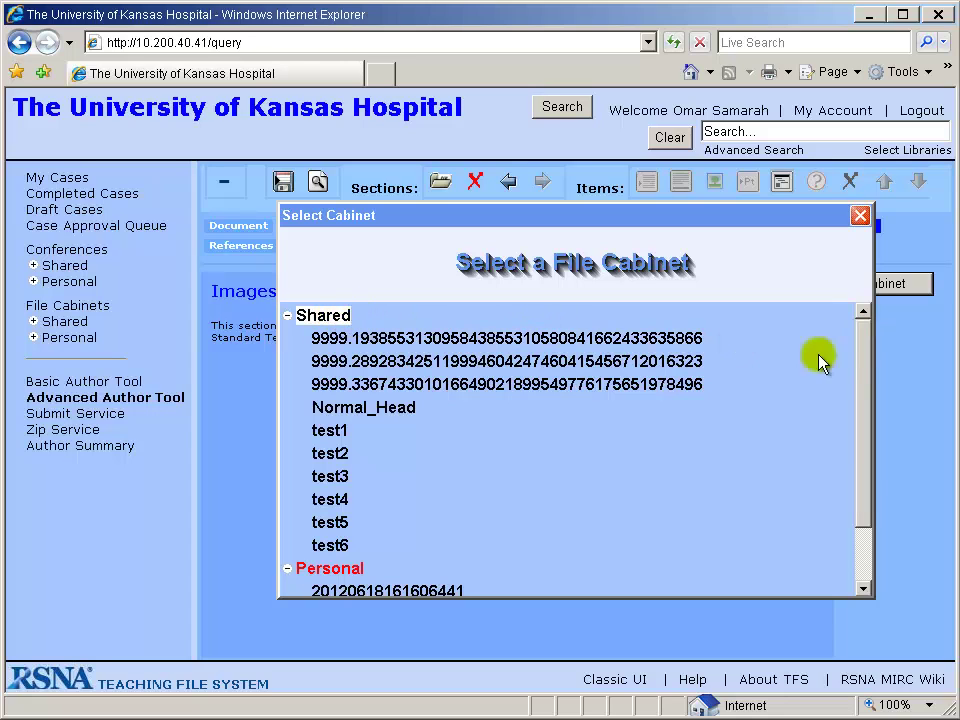
pyautogui.moveTo(858, 353); pyautogui.dragTo(478, 570)
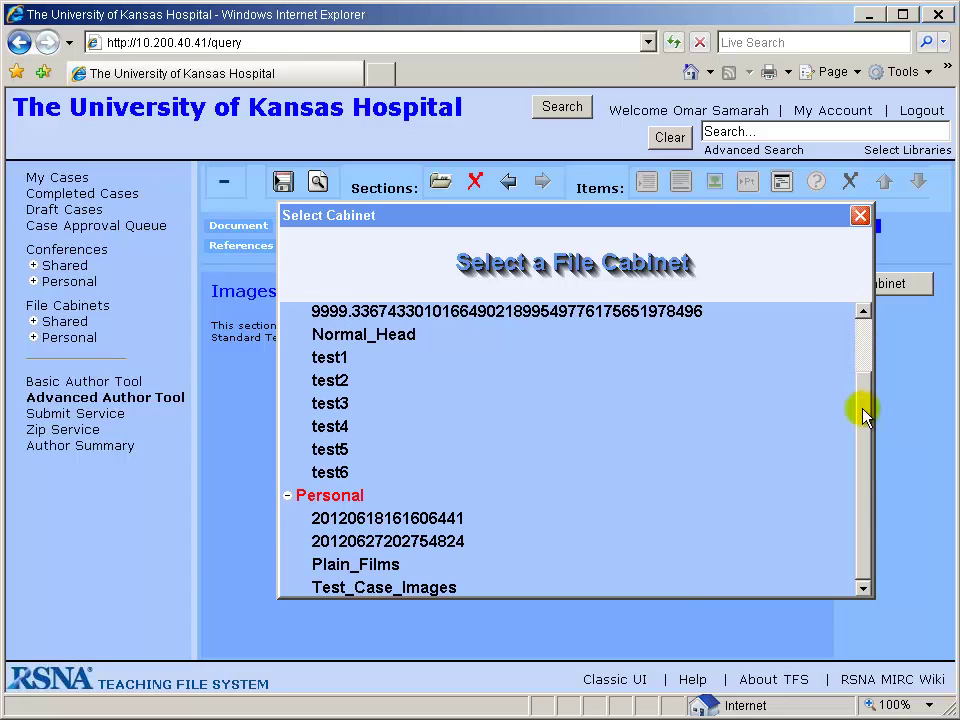
pyautogui.moveTo(861, 407); pyautogui.dragTo(866, 343)
pyautogui.click(380, 412)
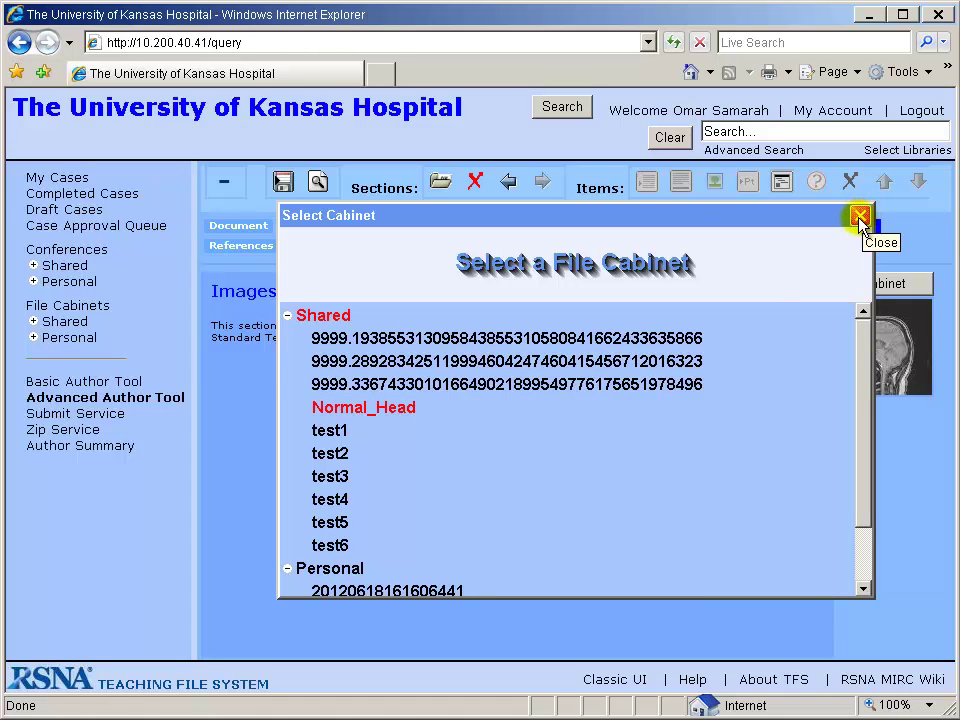
pyautogui.click(860, 217)
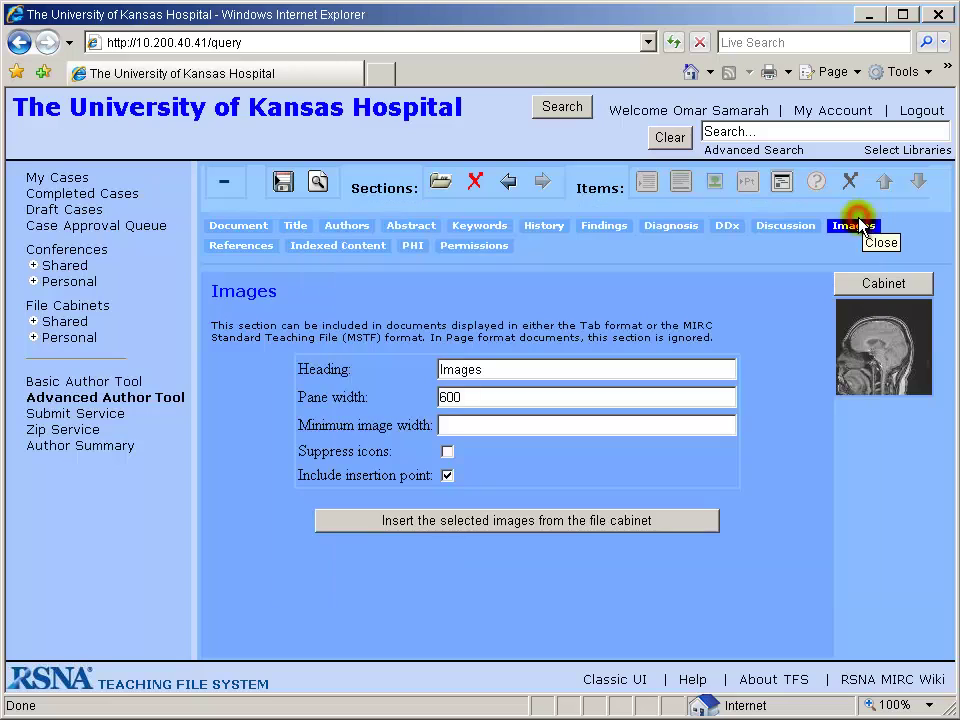
# Insert the sagittal brain MRI from the cabinet into Images and save the case.
pyautogui.click(883, 352)
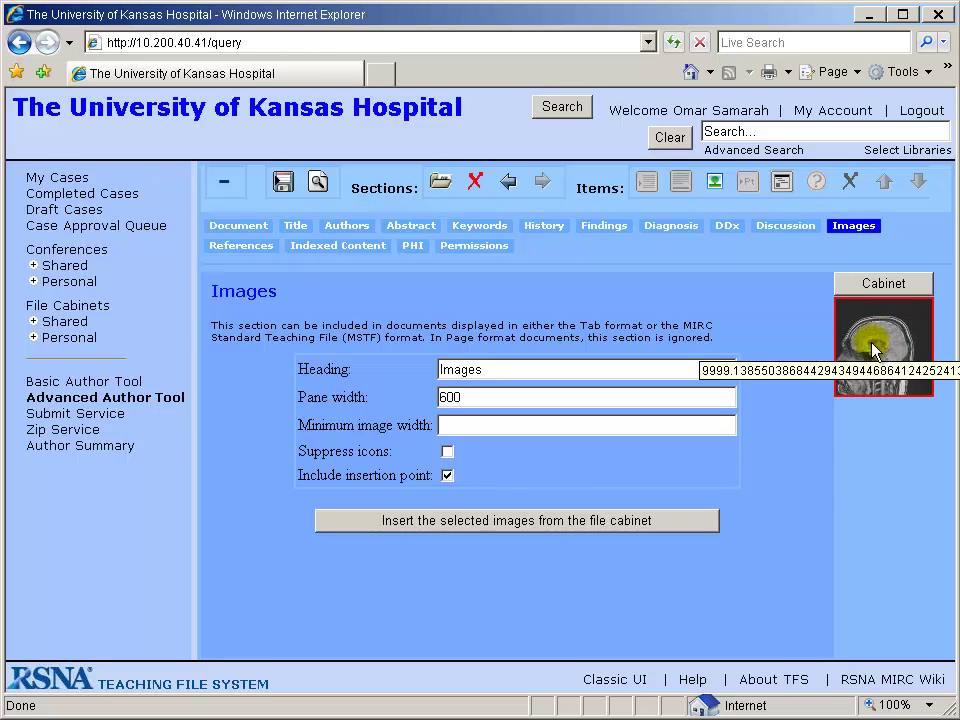
pyautogui.click(524, 523)
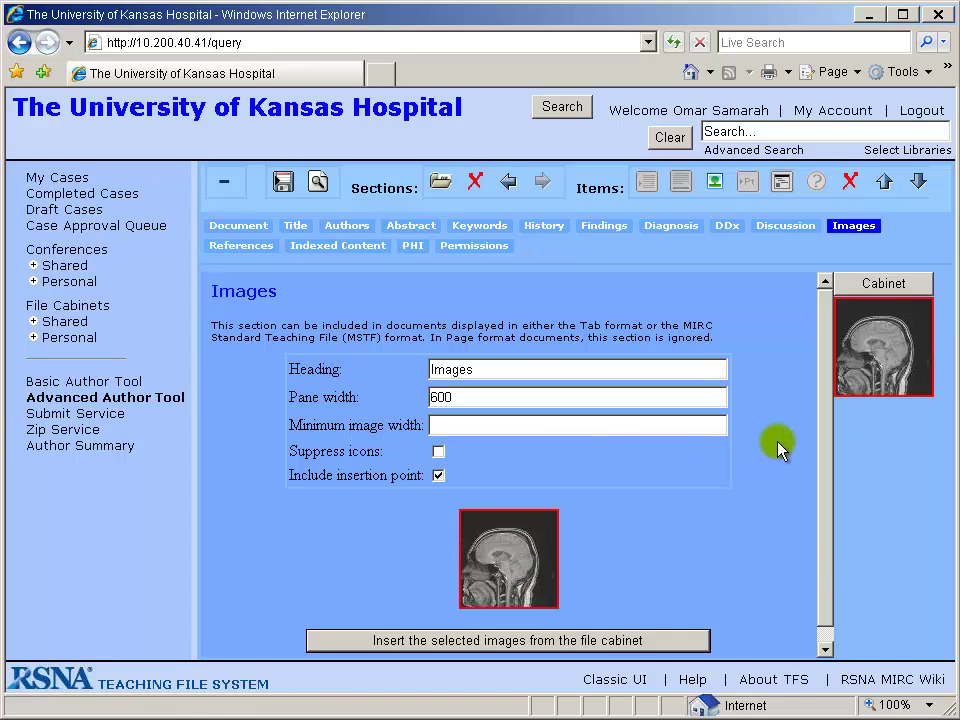
pyautogui.click(868, 284)
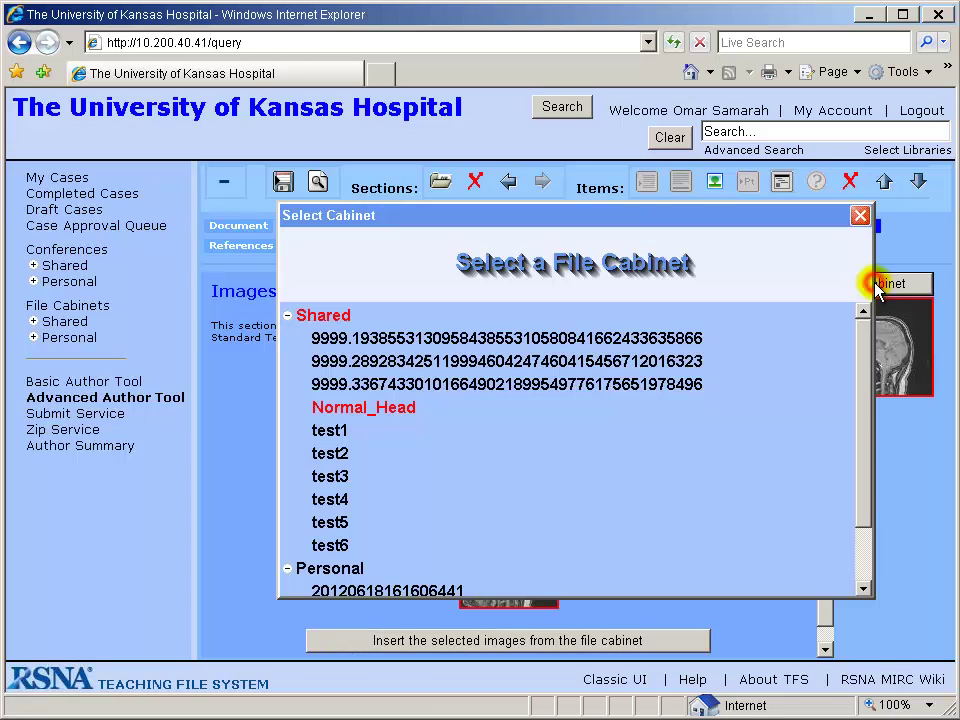
pyautogui.click(858, 215)
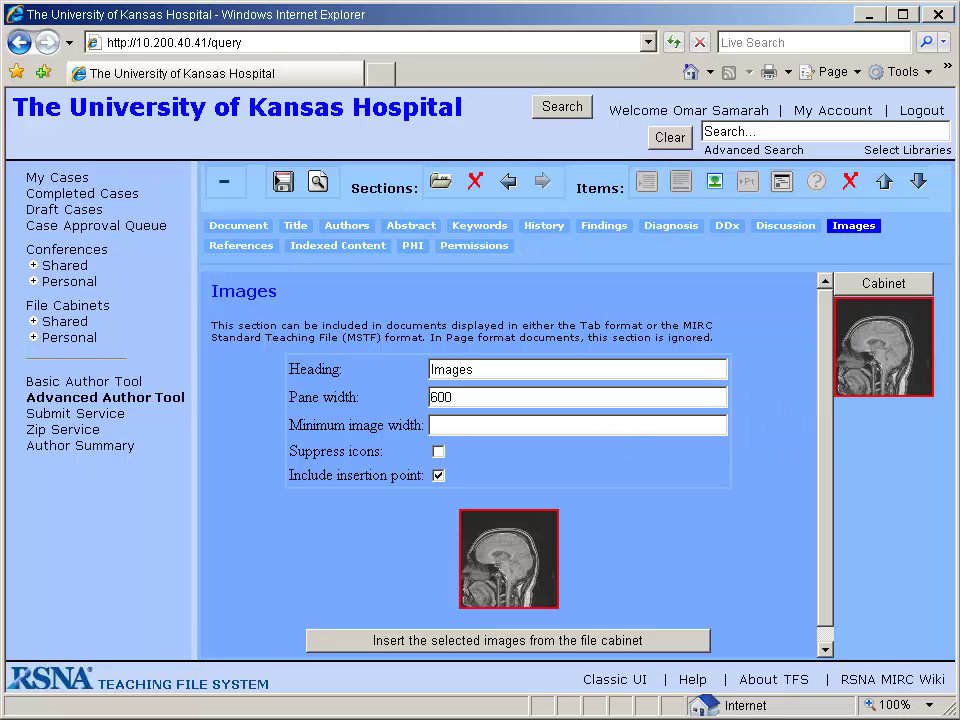
pyautogui.click(422, 638)
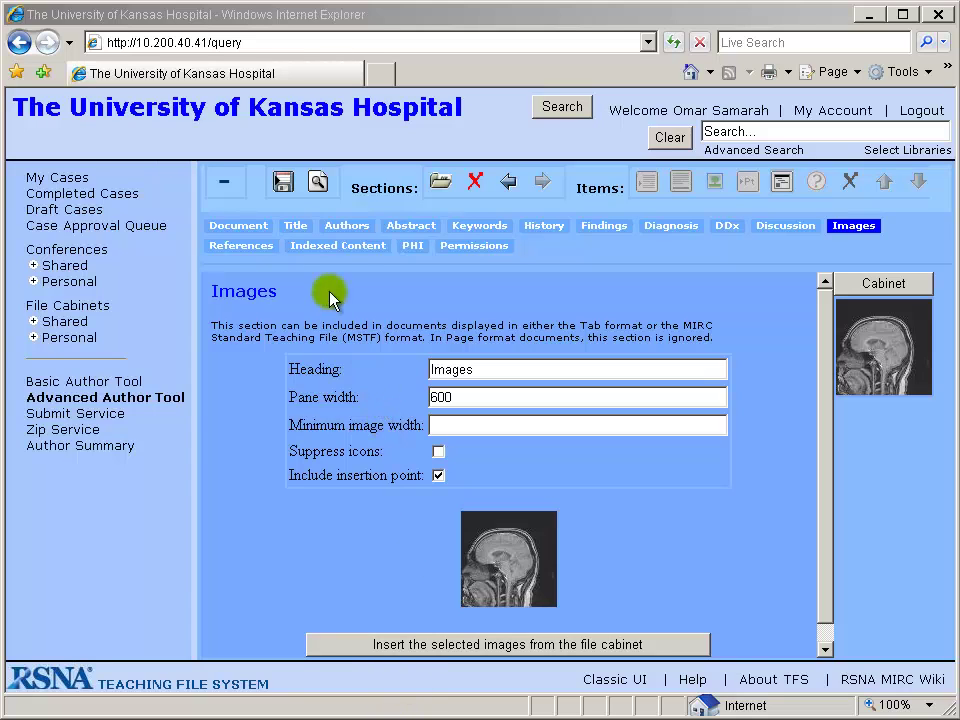
pyautogui.click(284, 180)
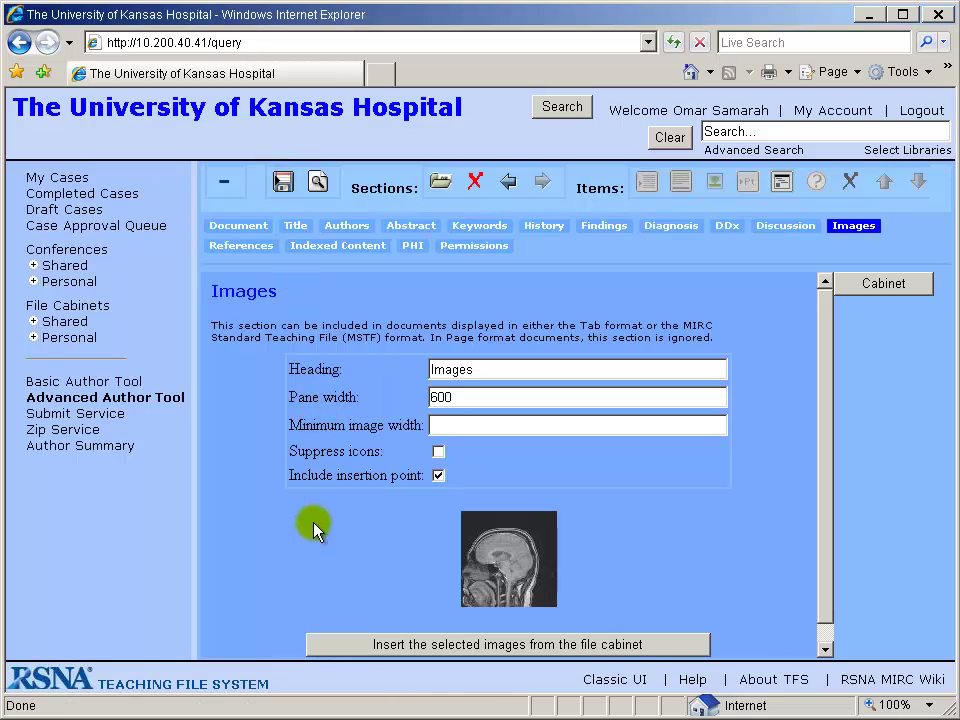
# Give the inserted brain image the continuous-display caption 'sagittal'.
pyautogui.click(510, 555)
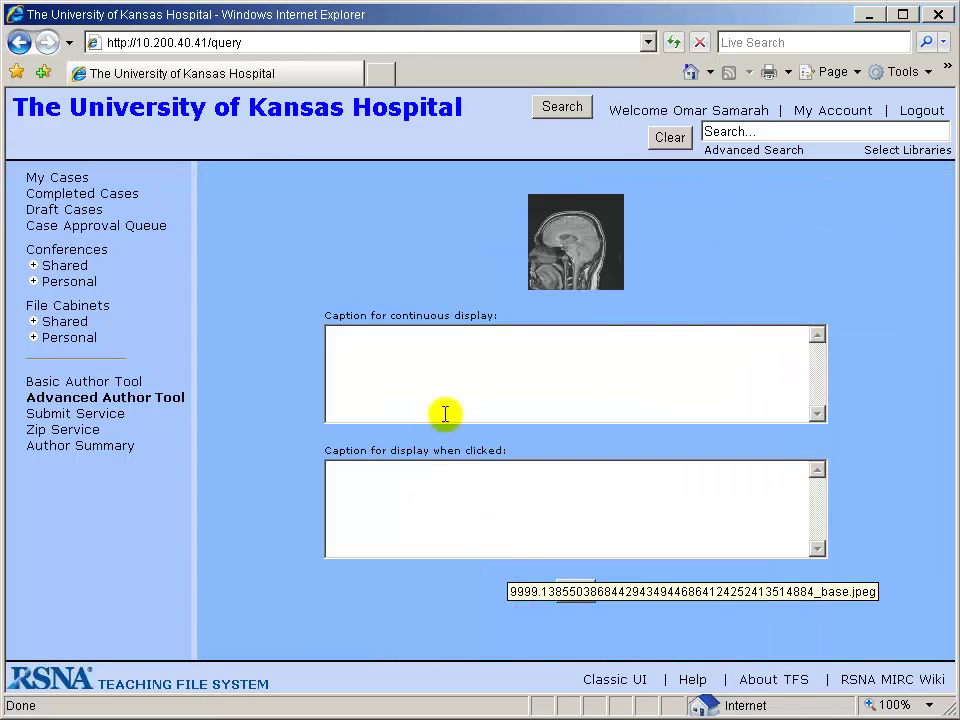
pyautogui.click(452, 372)
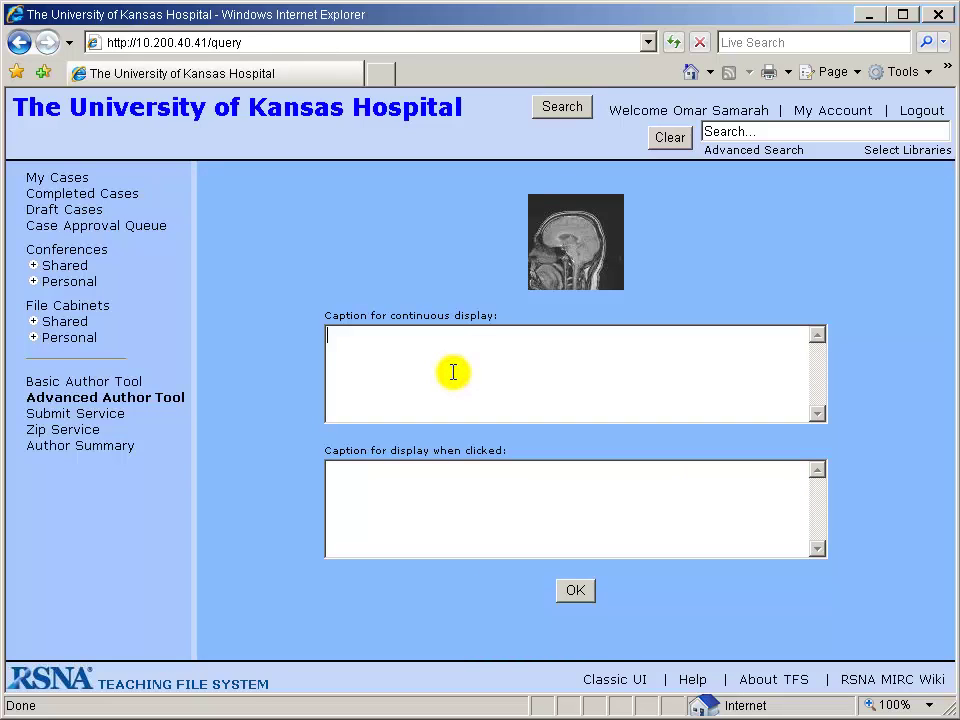
pyautogui.write('sagittal')
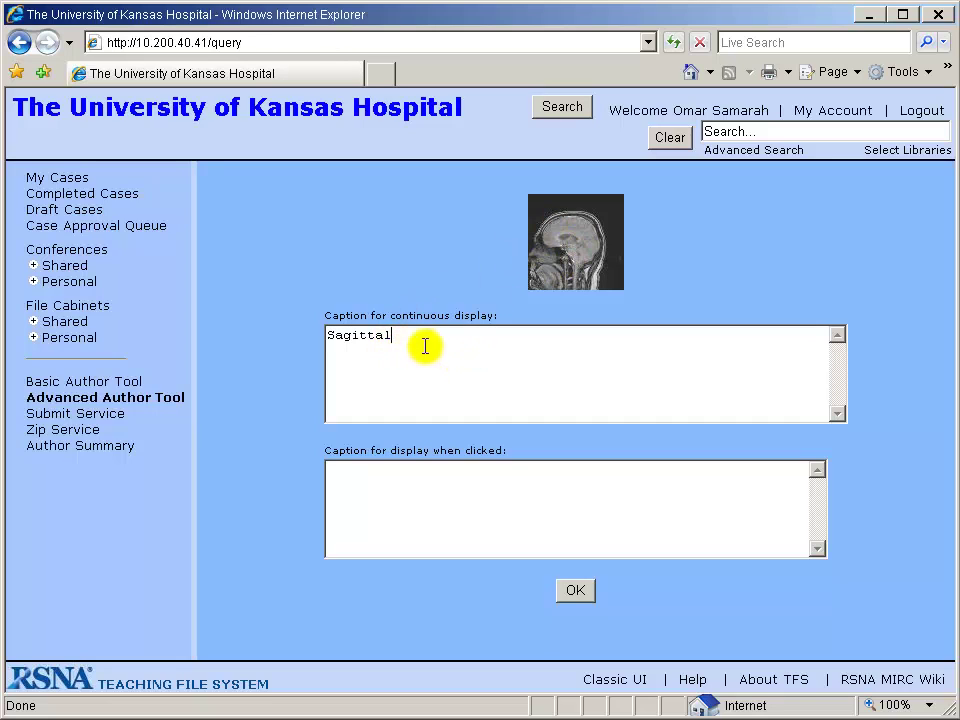
pyautogui.click(585, 592)
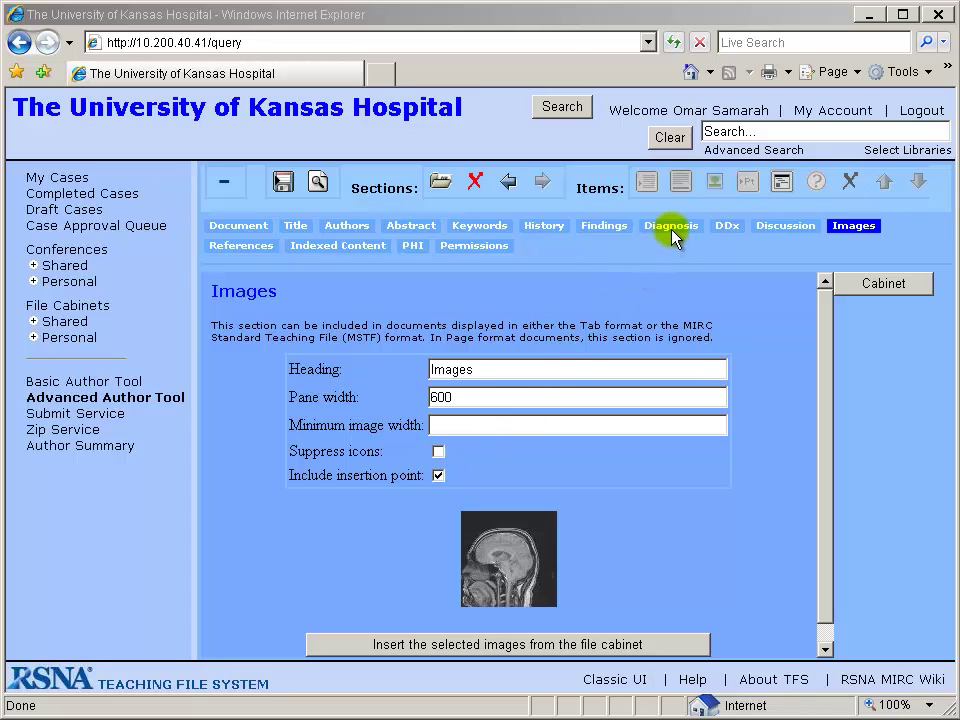
# Insert a Diagnosis paragraph reading 'Type your diagnosis here' and save the case.
pyautogui.click(671, 226)
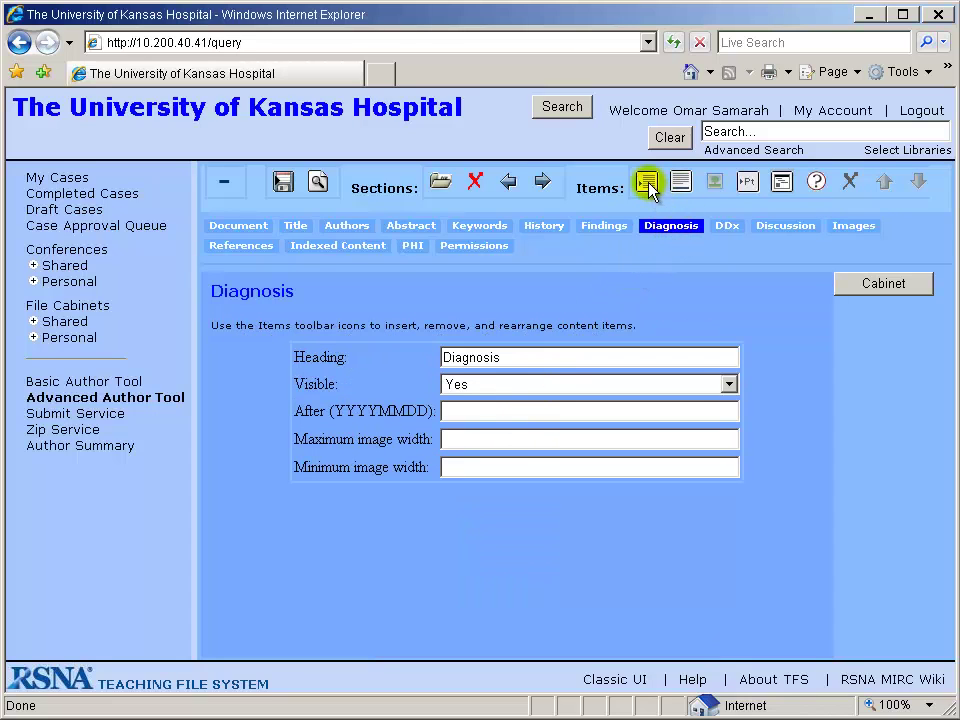
pyautogui.click(648, 182)
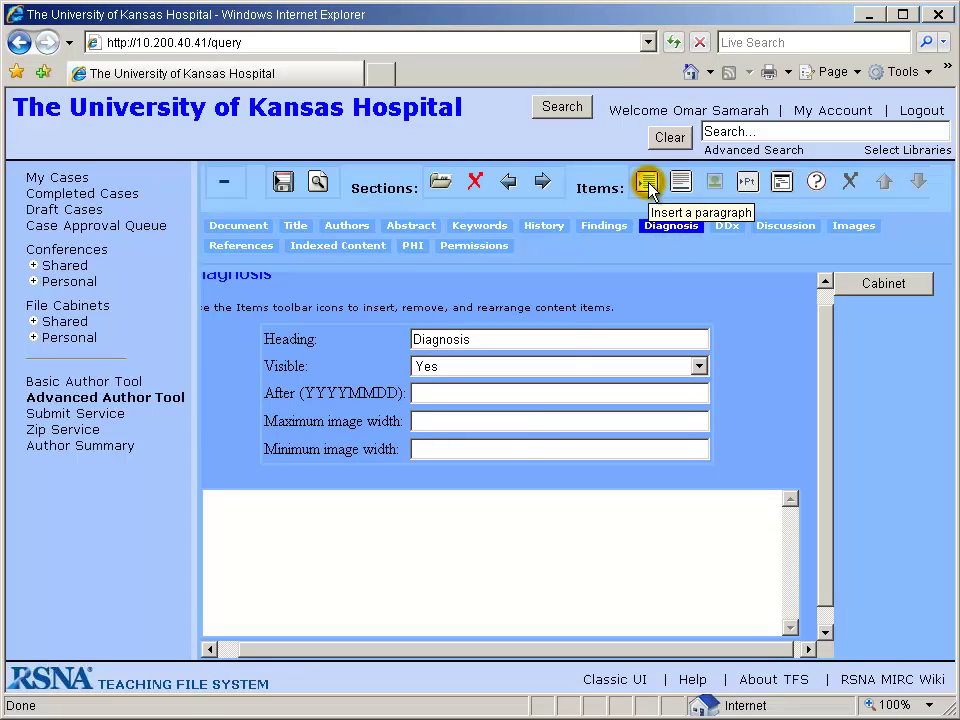
pyautogui.click(449, 557)
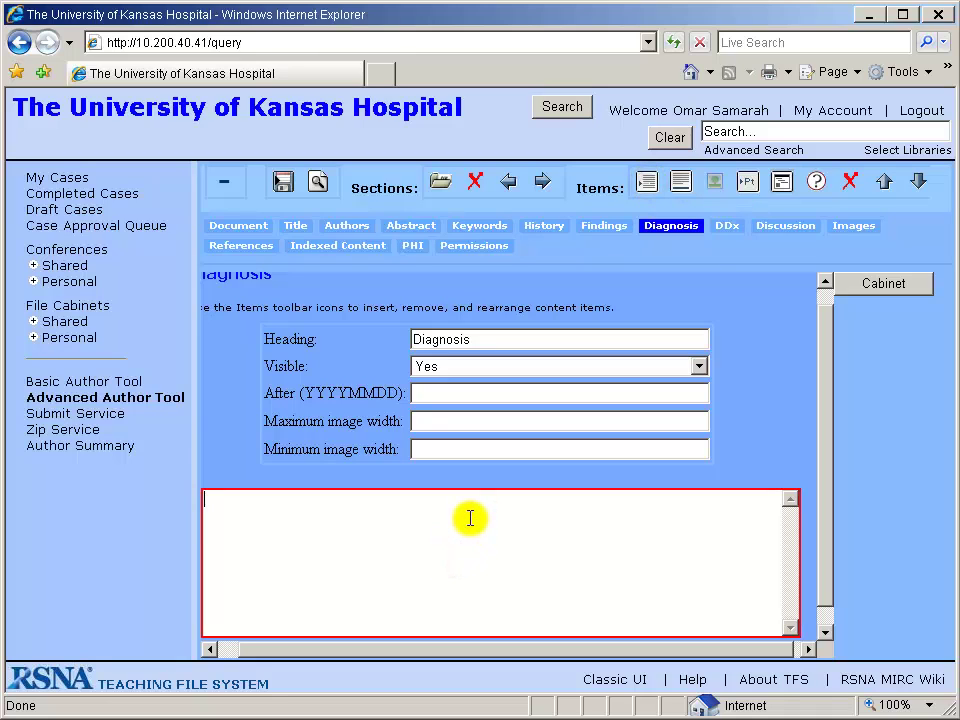
pyautogui.click(40, 719)
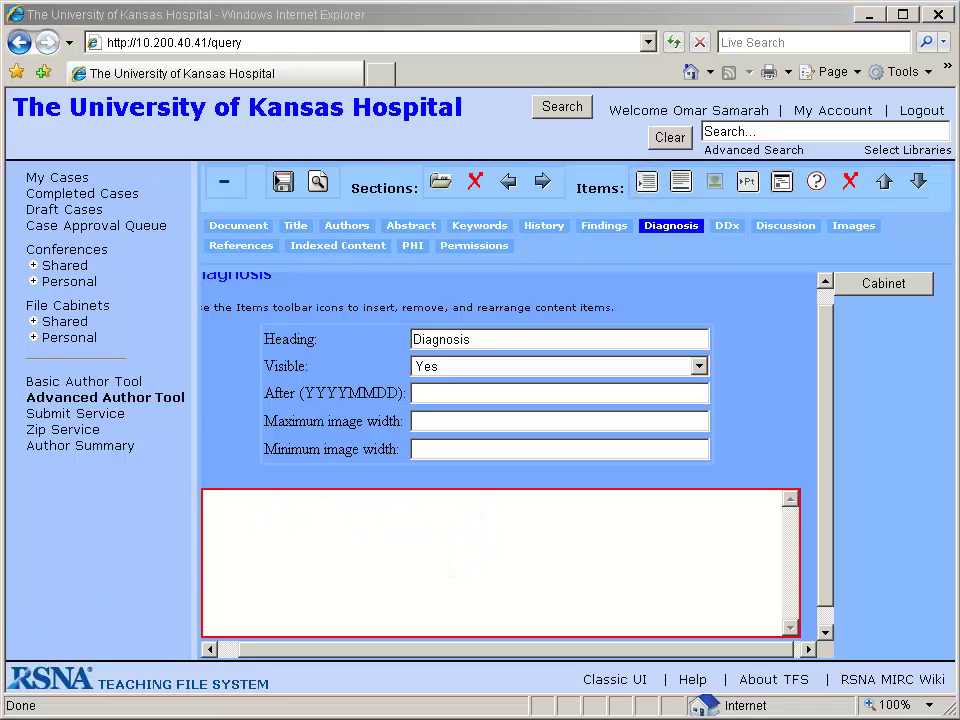
pyautogui.click(402, 561)
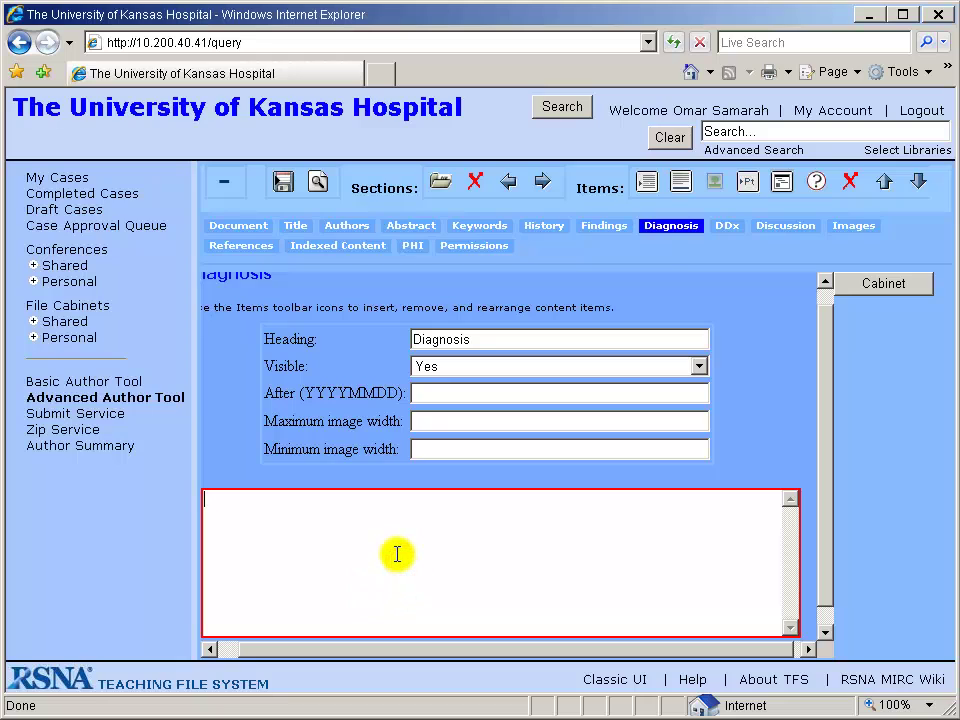
pyautogui.write('Type your diagnosis here!')
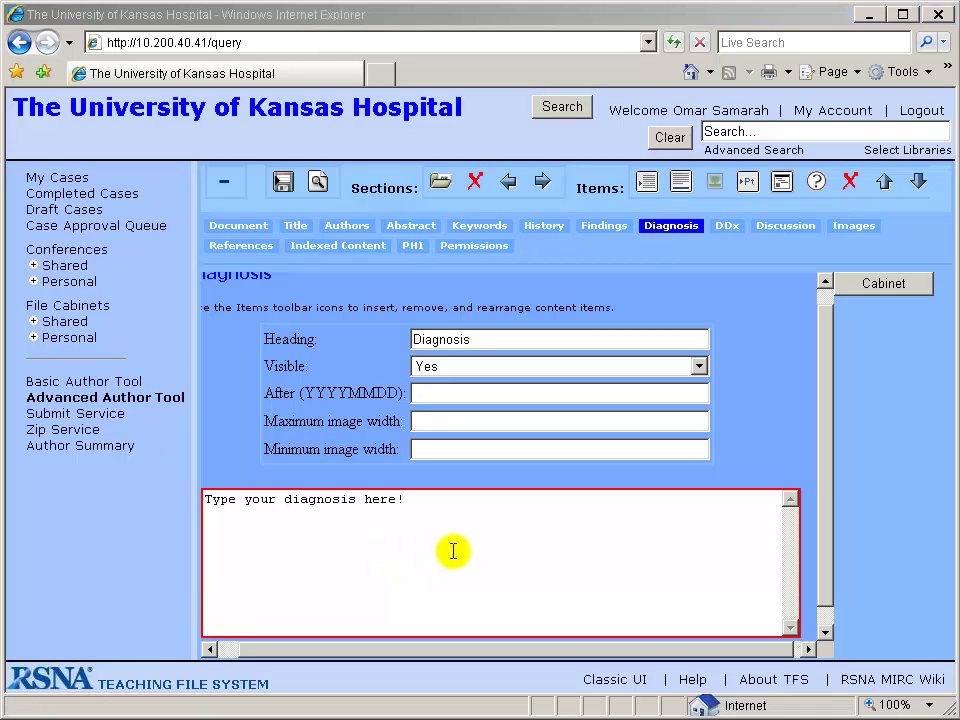
pyautogui.click(286, 181)
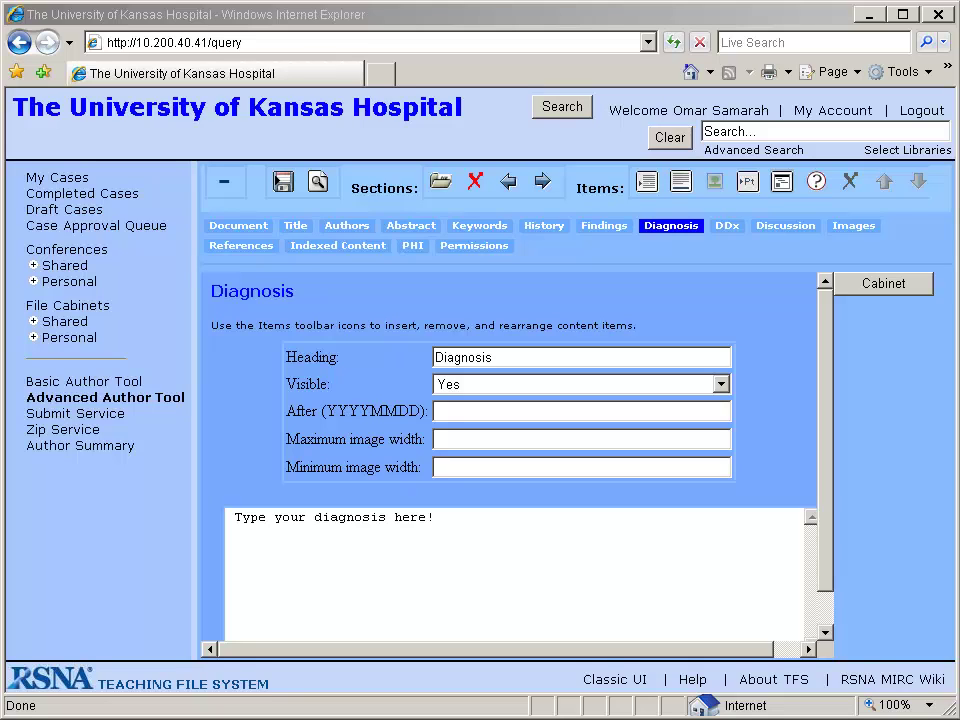
# Open the My Cases list from the left sidebar.
pyautogui.click(57, 177)
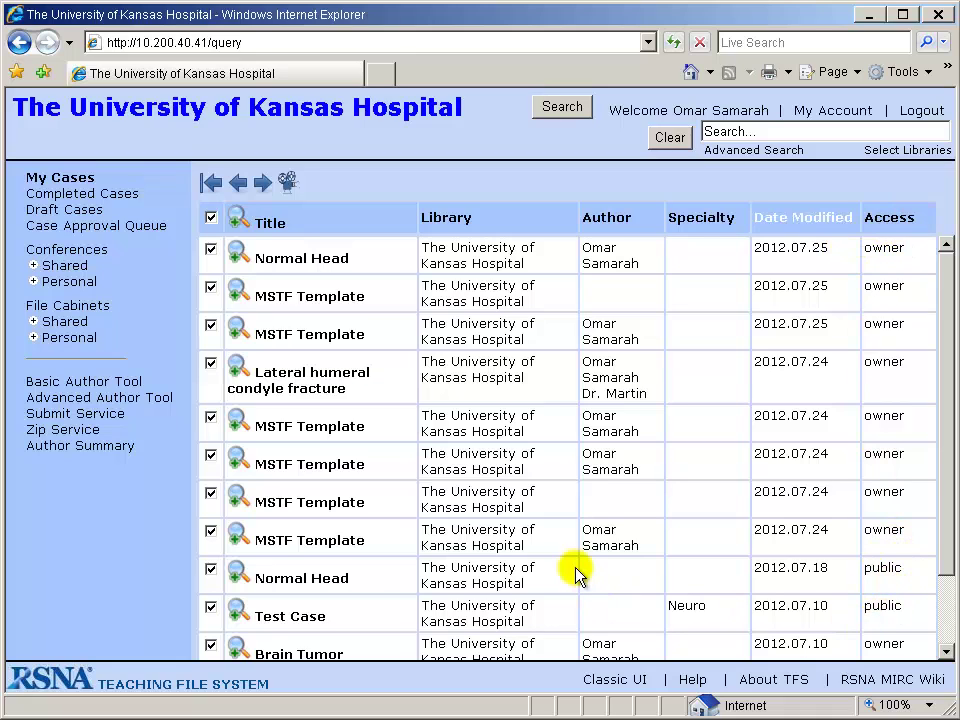
# Open Normal Head, review its Diagnosis and Document tabs, then publish the case.
pyautogui.click(289, 260)
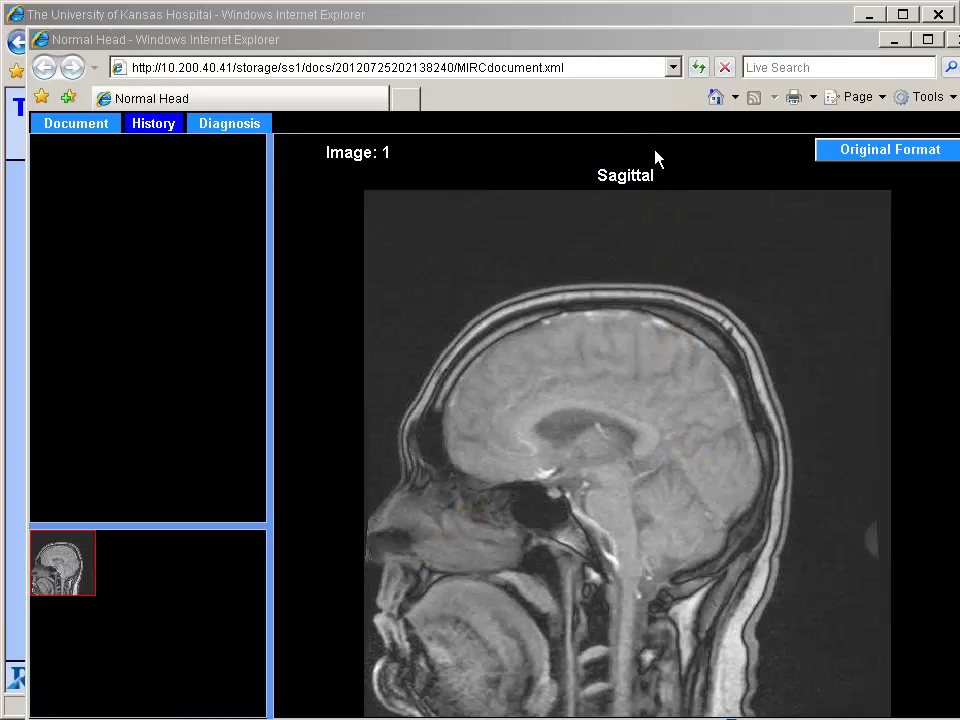
pyautogui.click(229, 124)
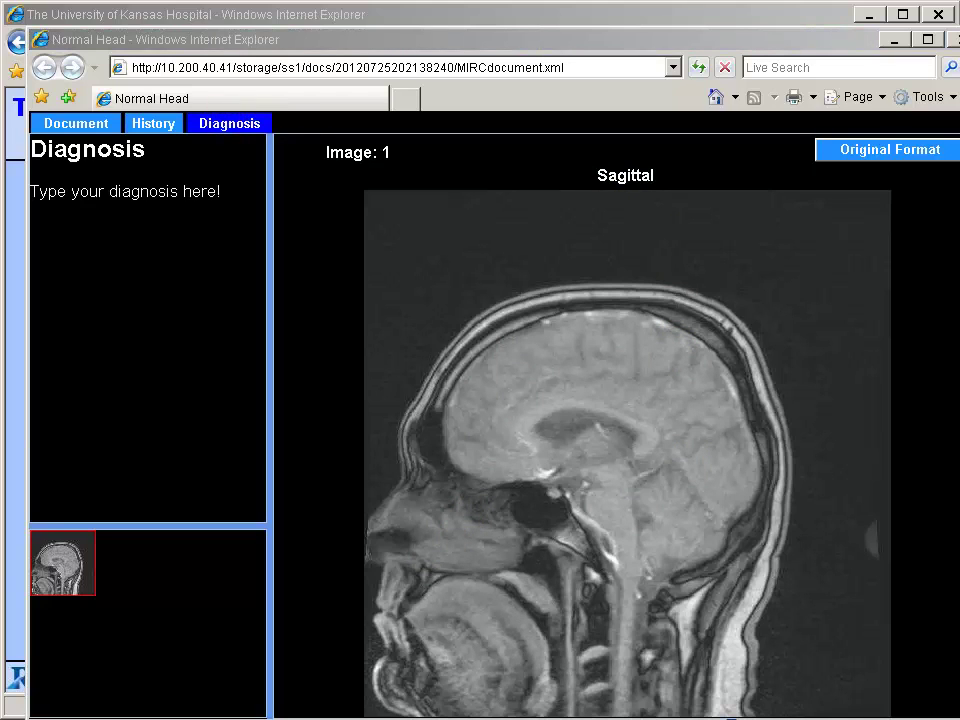
pyautogui.click(72, 123)
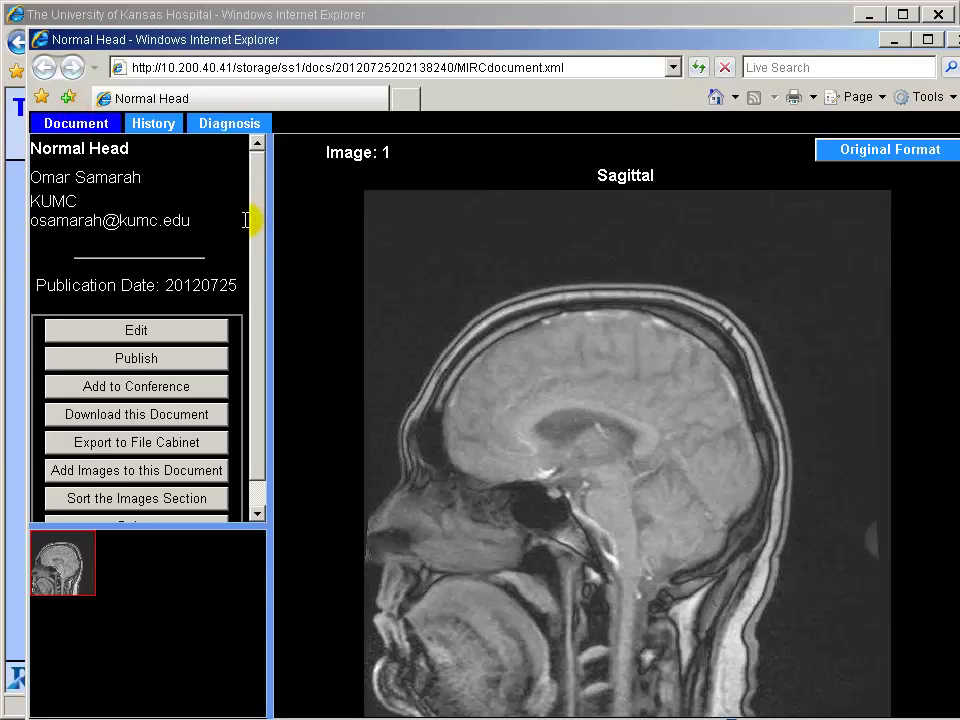
pyautogui.click(256, 330)
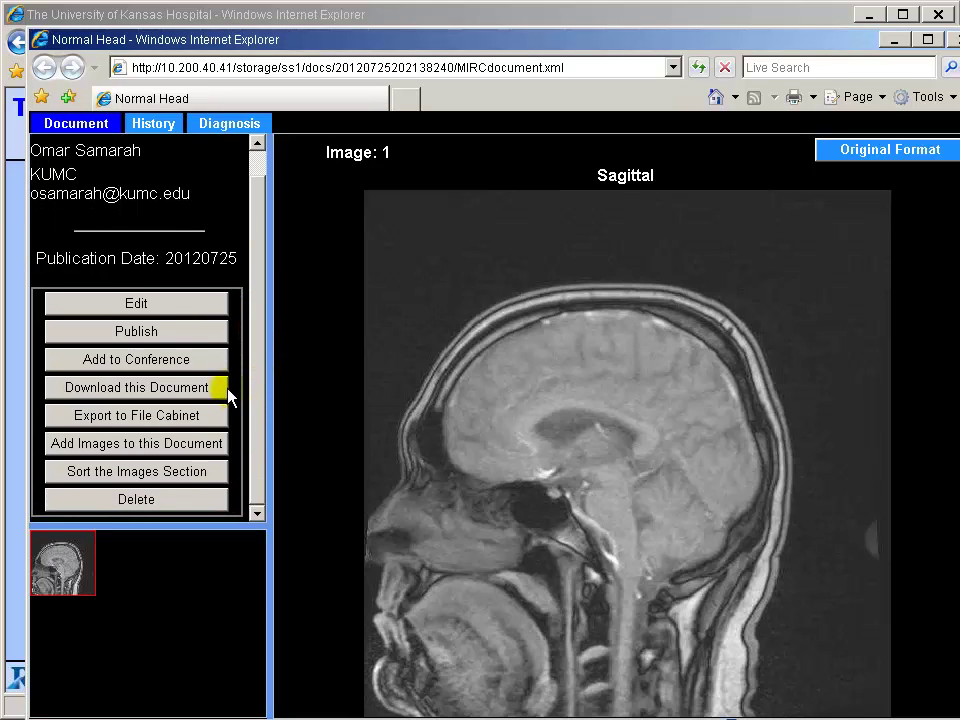
pyautogui.click(135, 332)
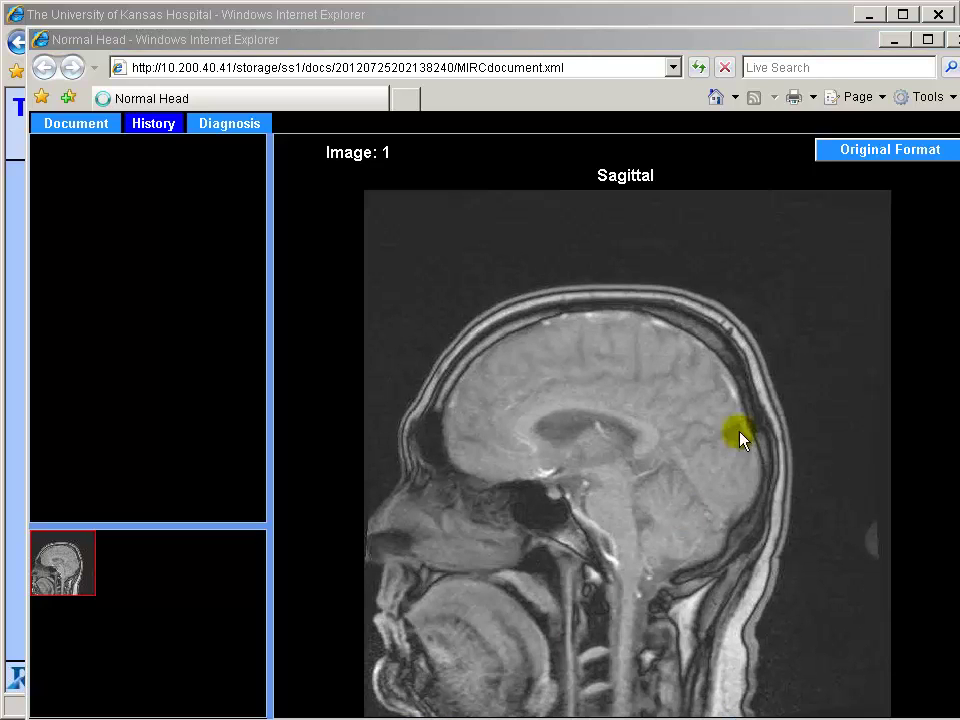
# Close the Normal Head case viewer and reload My Cases to confirm its public access.
pyautogui.click(950, 40)
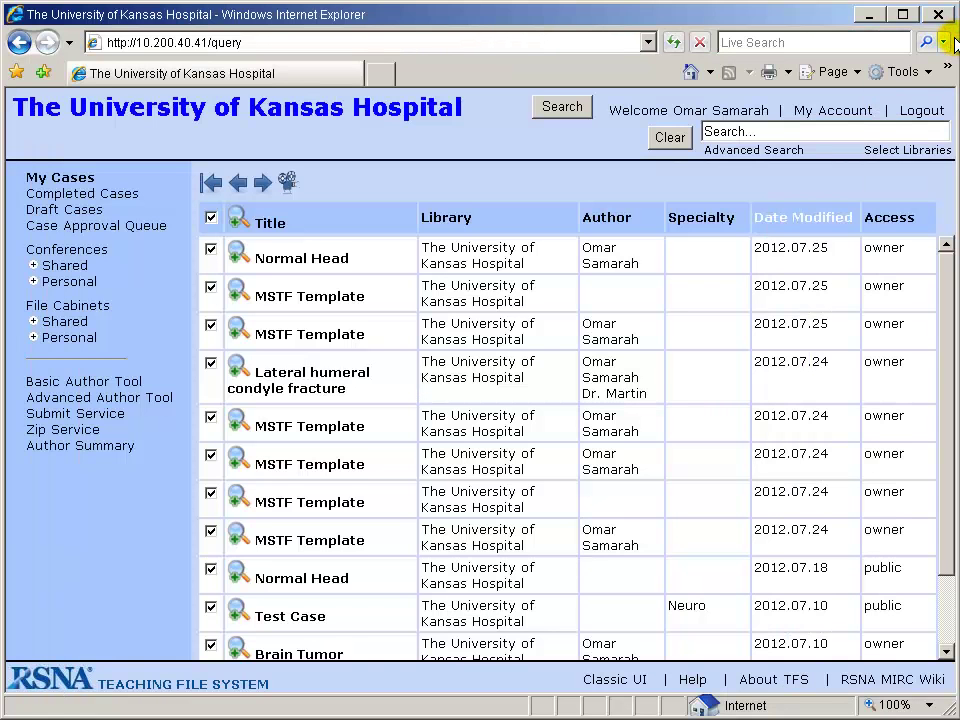
pyautogui.click(60, 179)
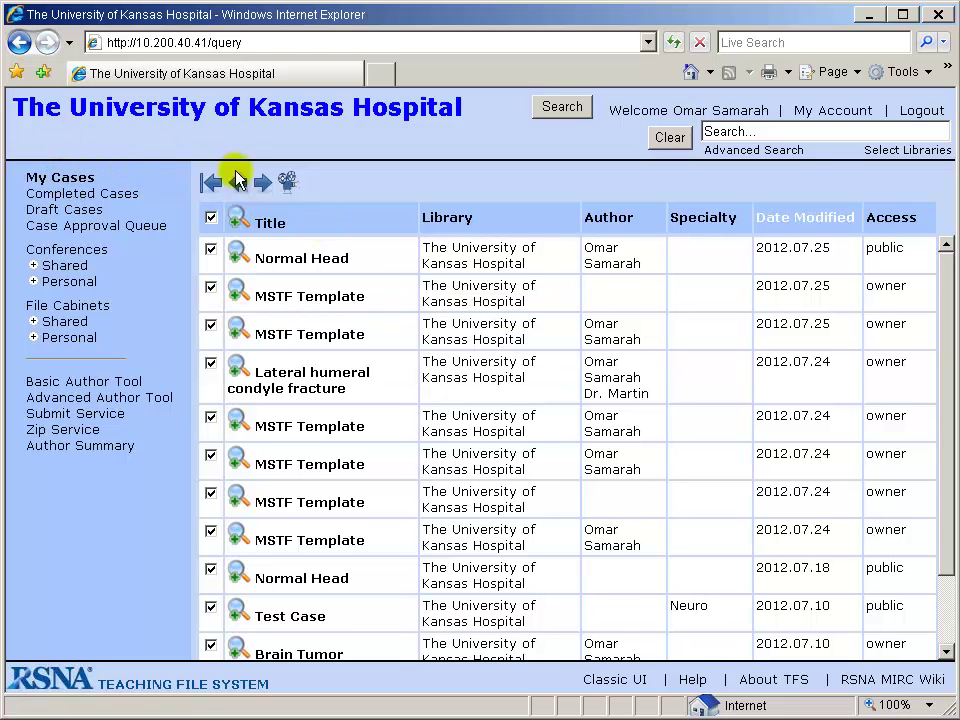